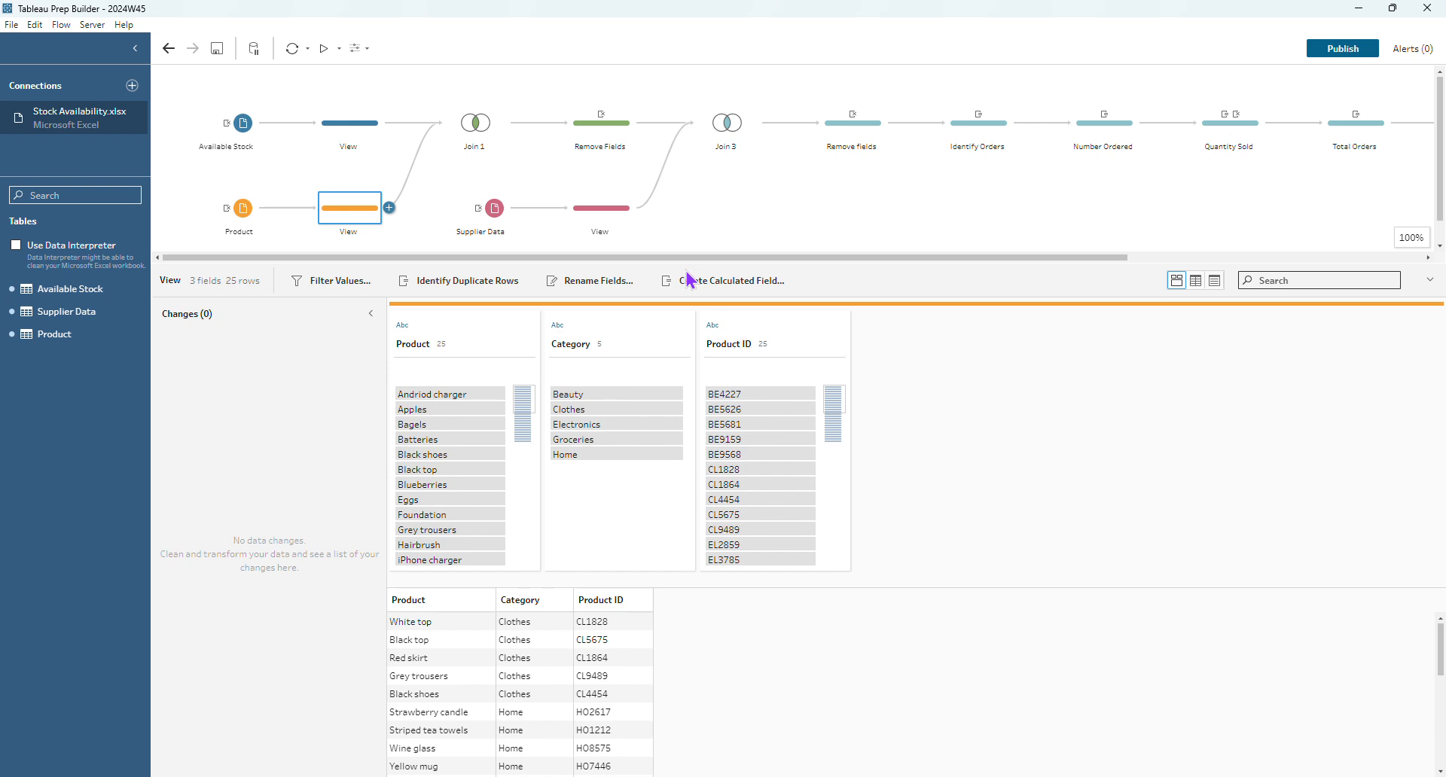
- Show the Supplier Data View, then Join 1's inner join on Product ID (1,400 rows, 9 fields)
left_click(600, 212)
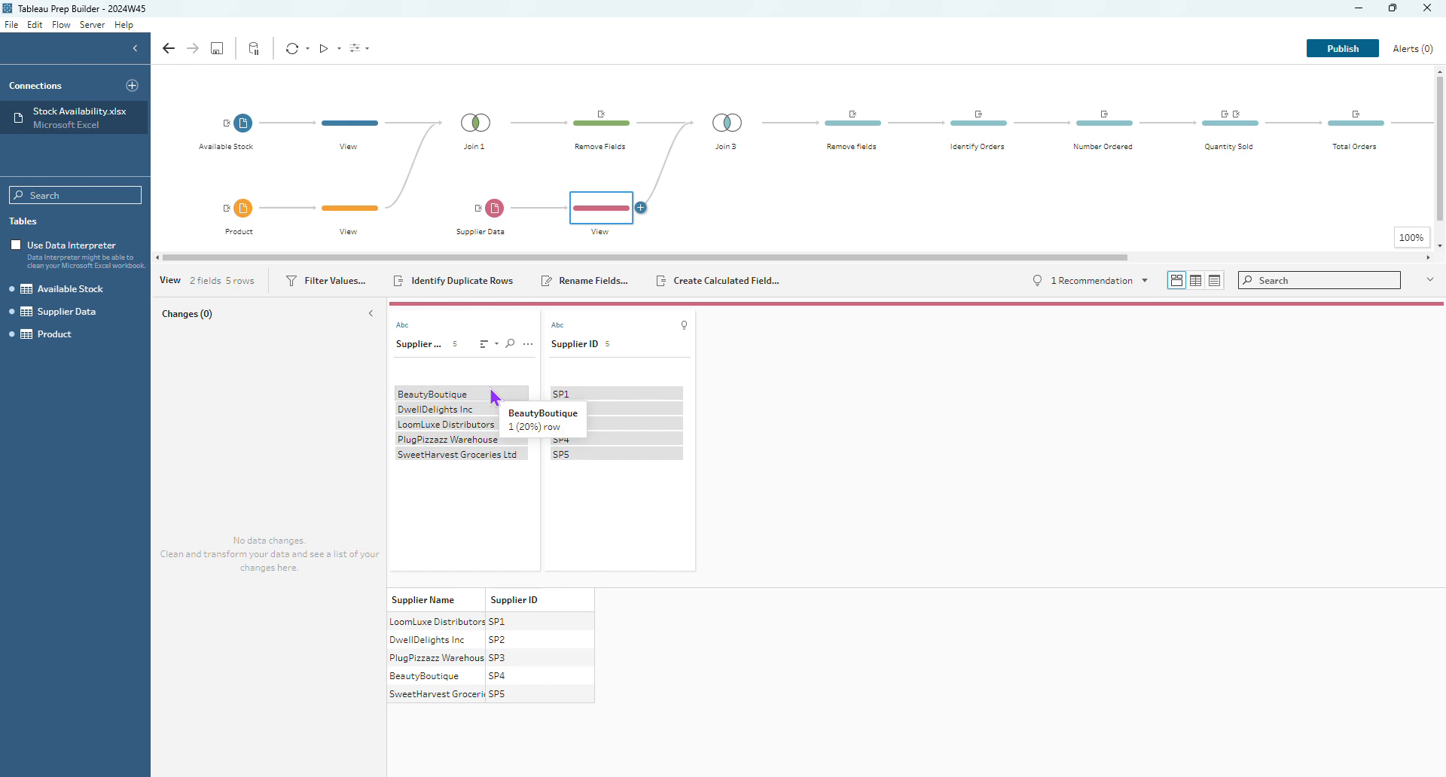
left_click(482, 124)
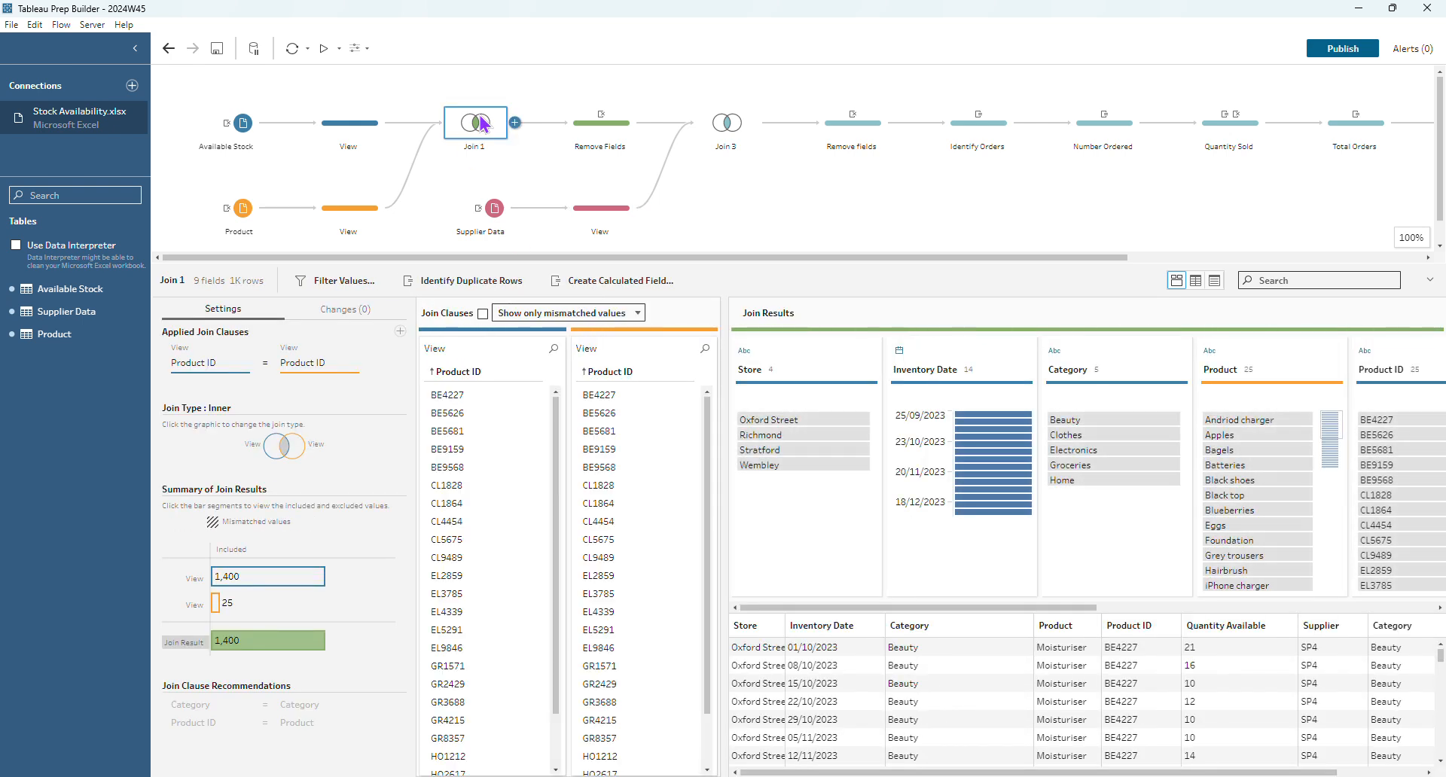
- Inspect Join 3 and the following Remove fields step that drops Supplier ID and Supplier
left_click(708, 139)
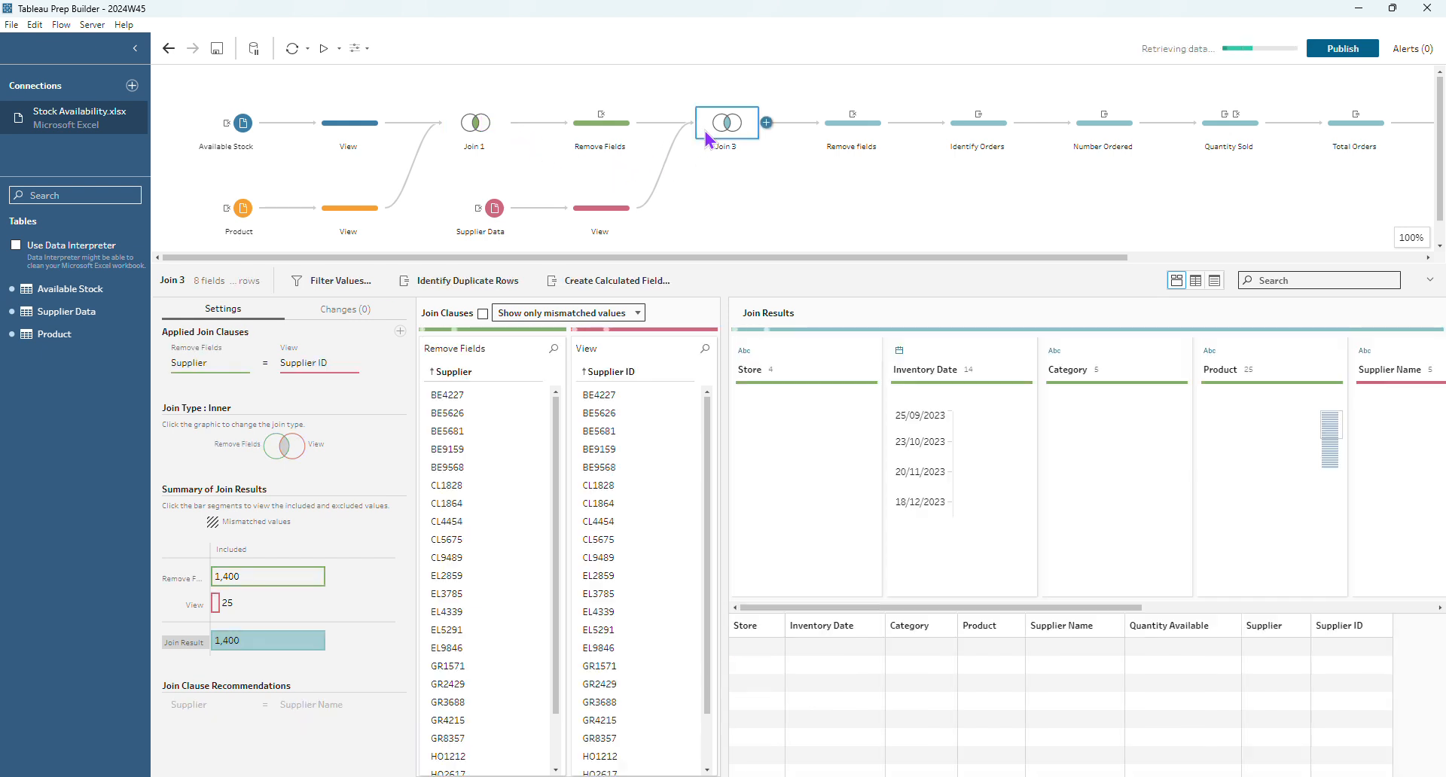
left_click(834, 133)
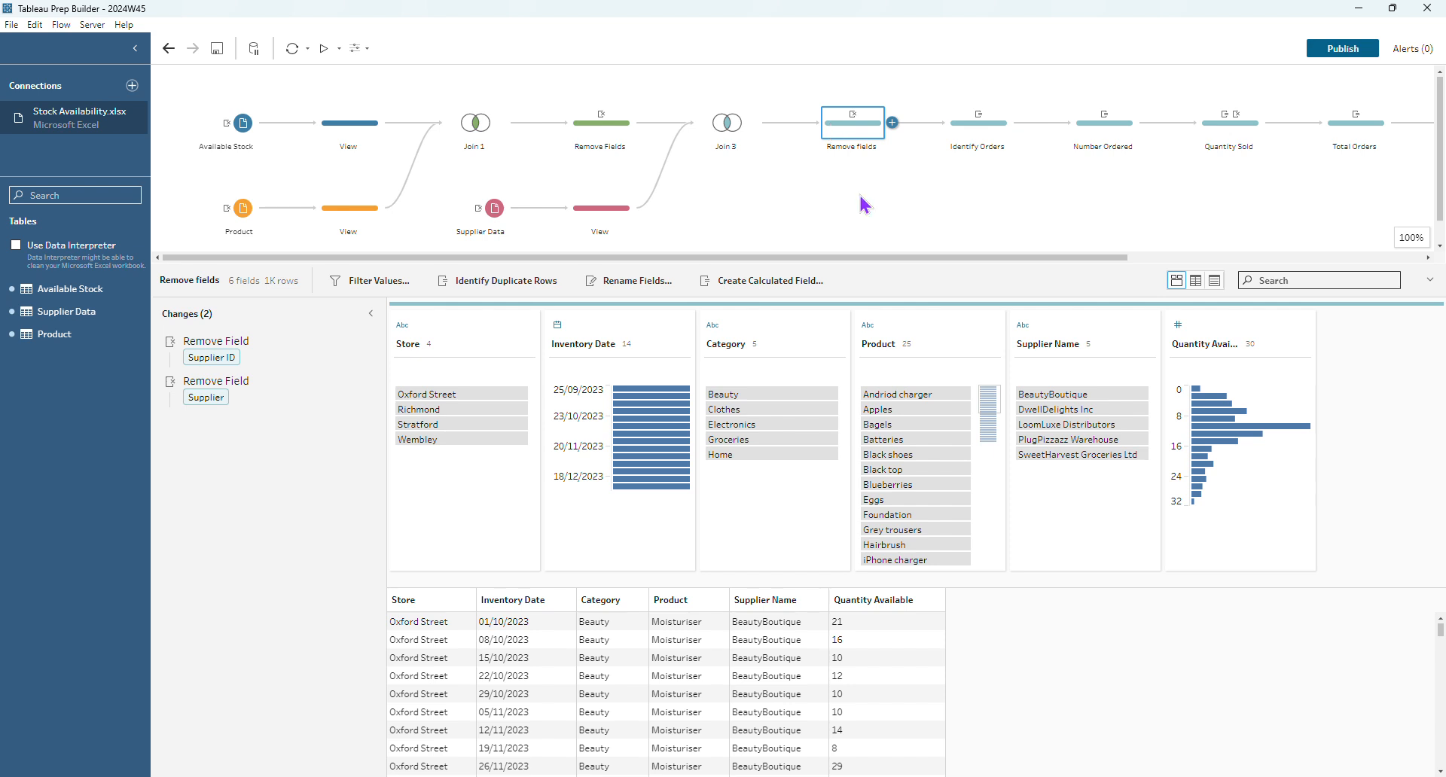
left_click_drag(895, 257, 1197, 256)
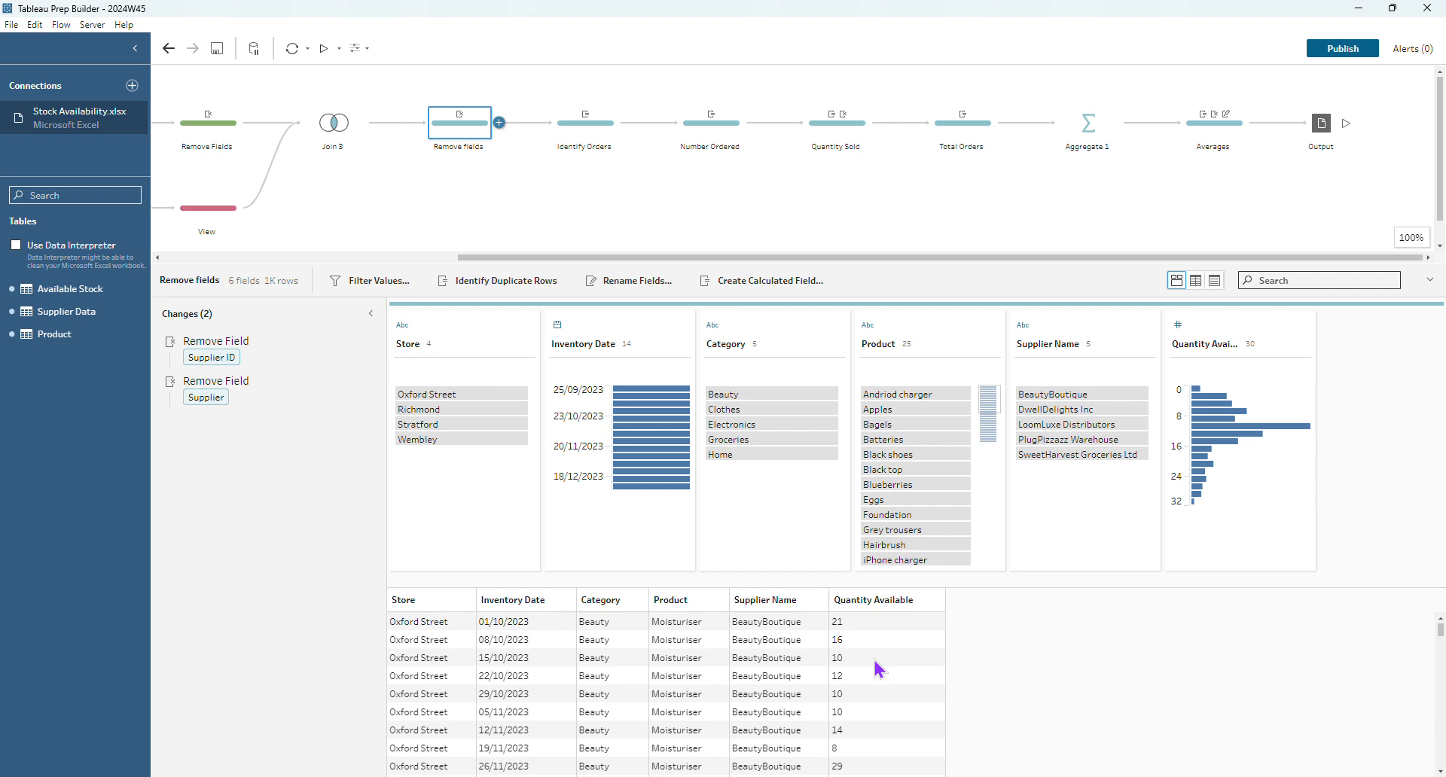
- Review the Stock Ordered calculation in Identify Orders, filter to its True rows, then show Number Ordered
left_click(587, 136)
left_click(354, 348)
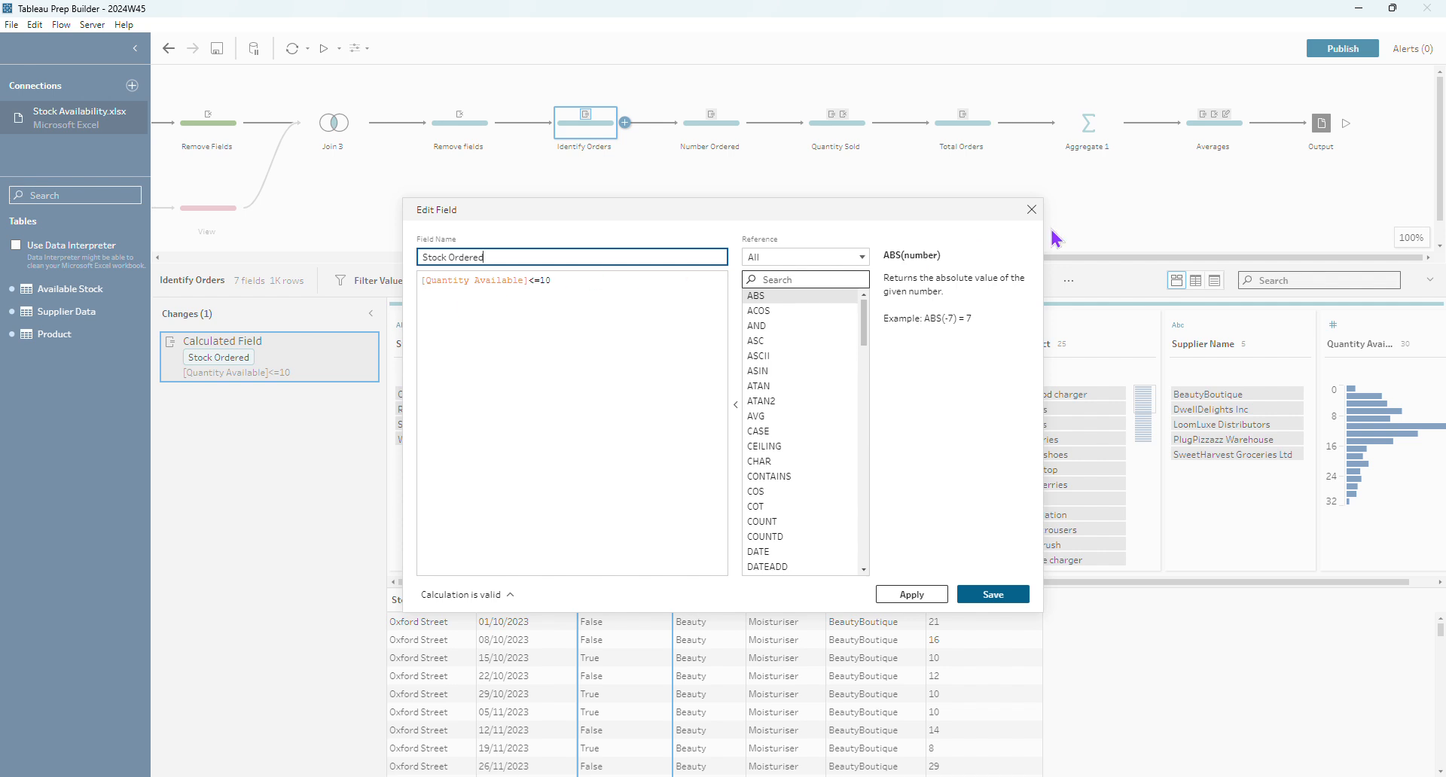
left_click(1032, 209)
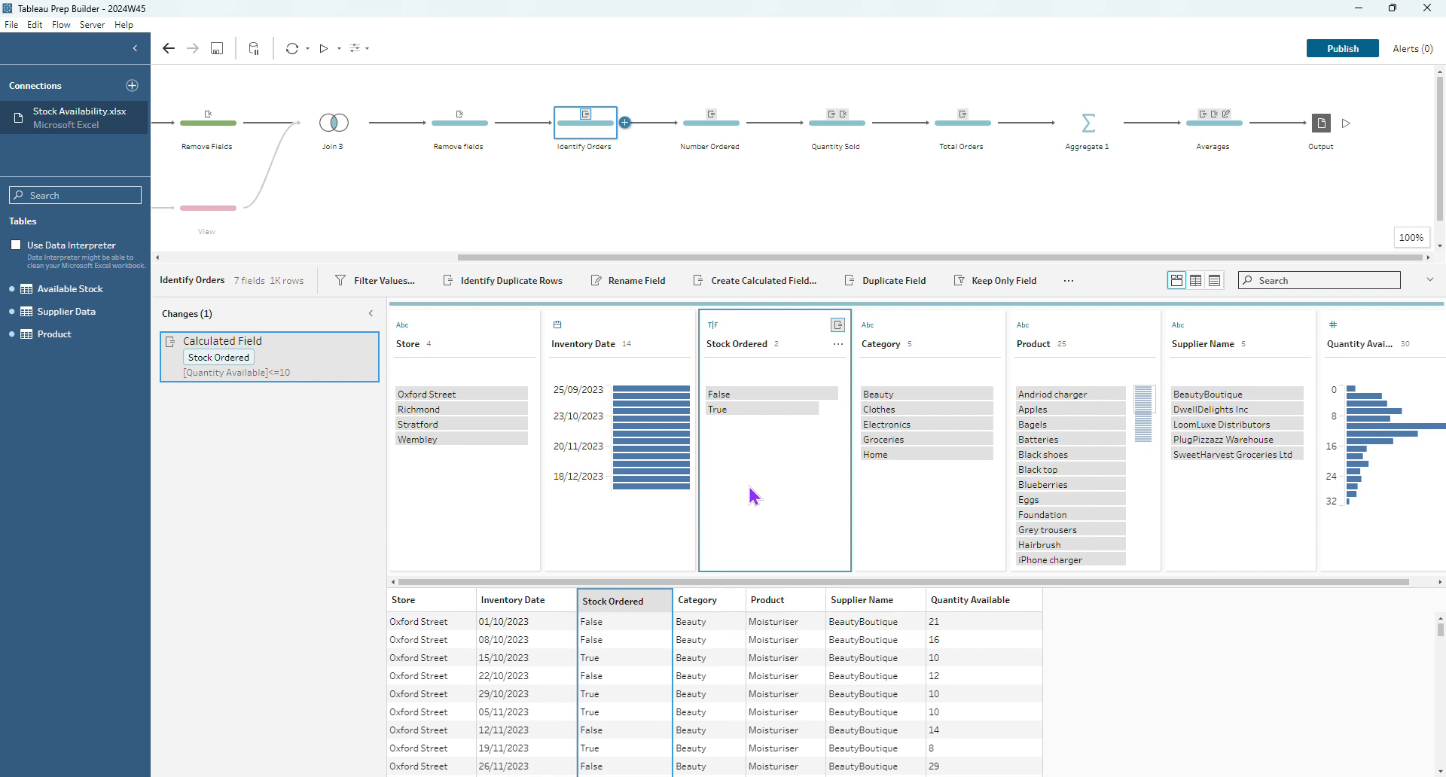
left_click(746, 410)
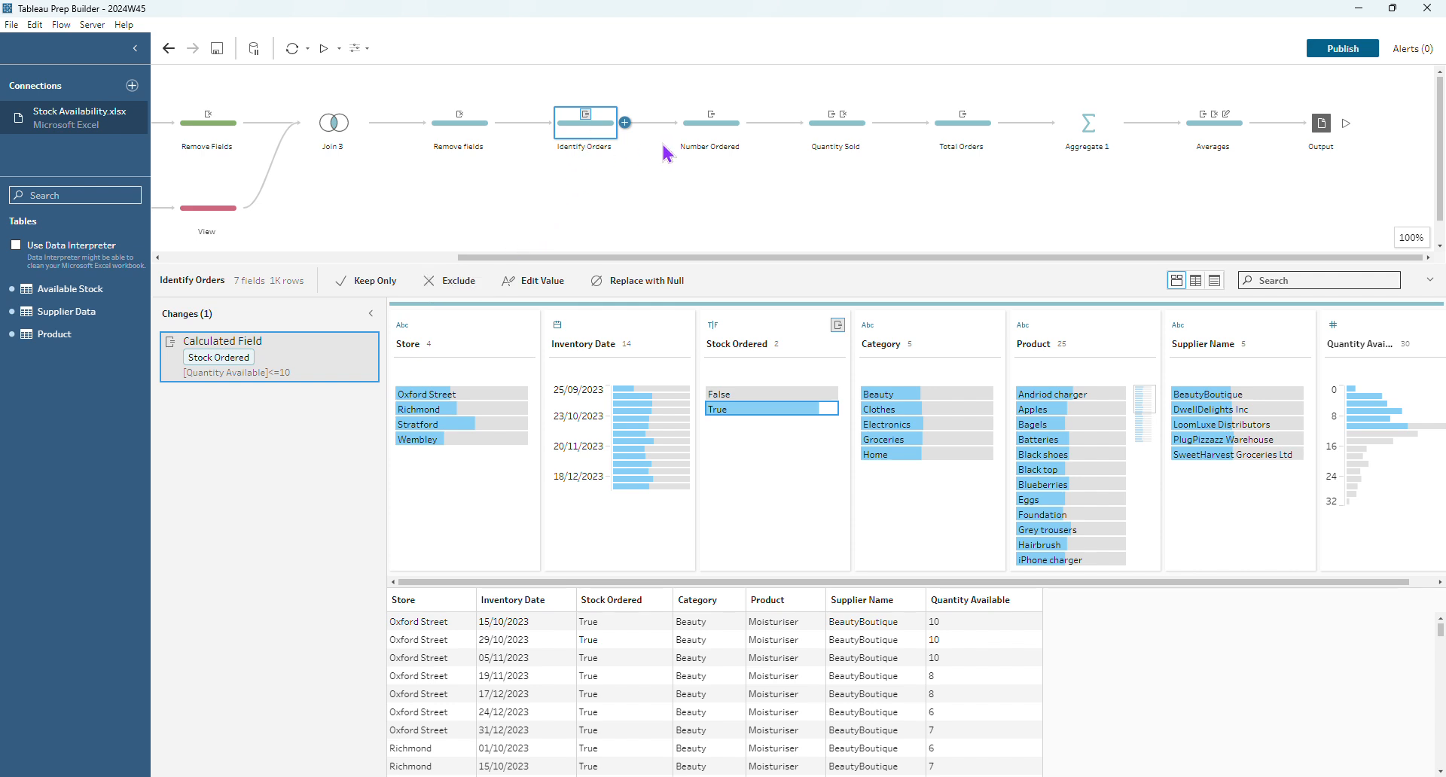
left_click(708, 128)
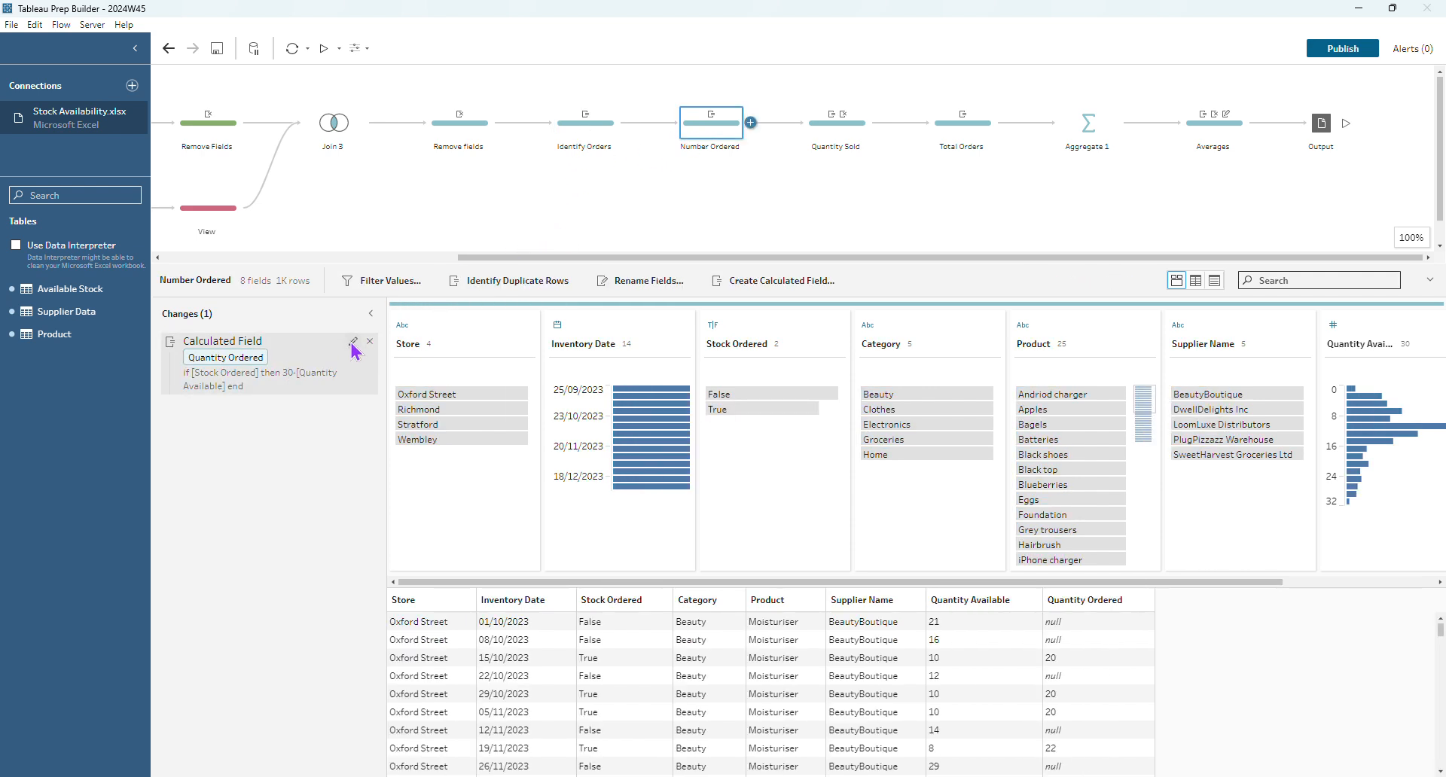
left_click(352, 342)
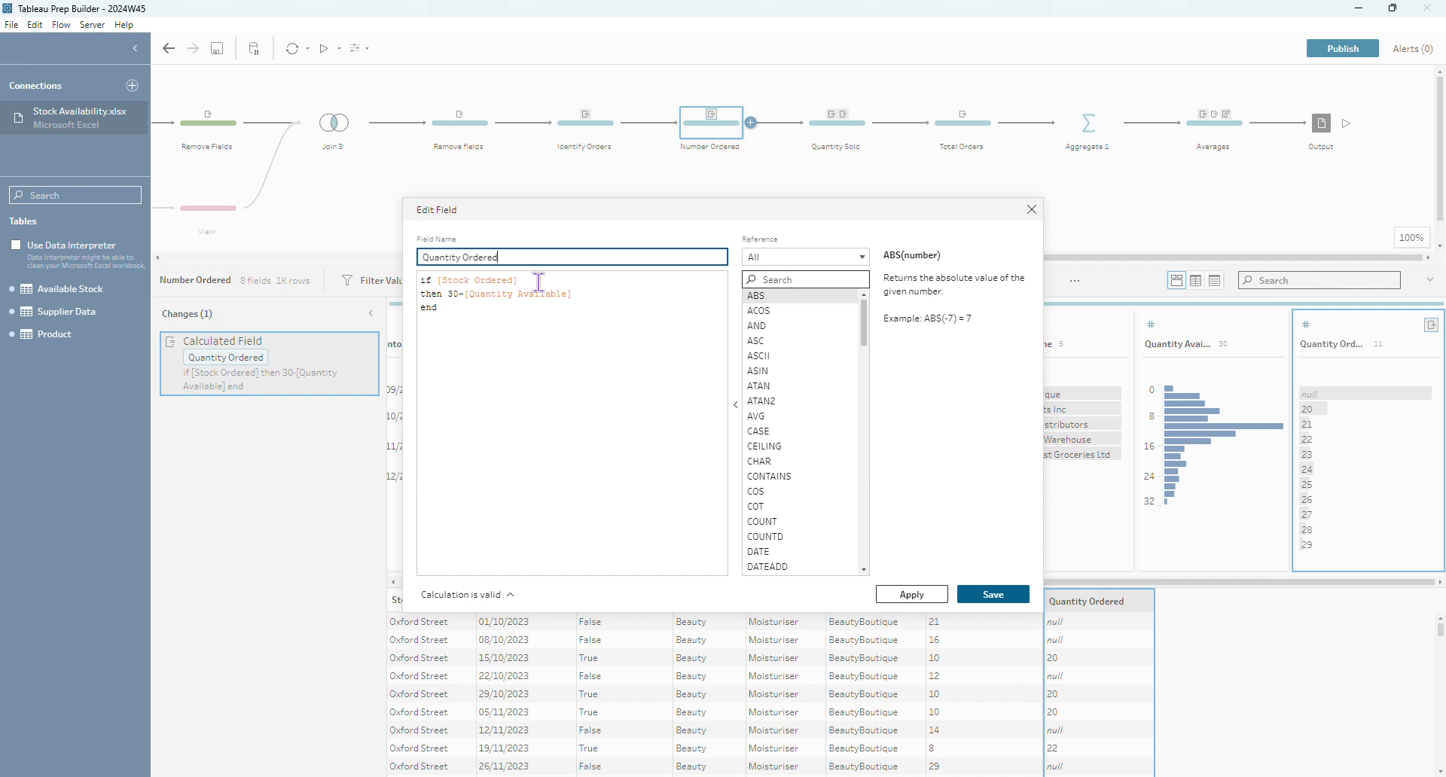
left_click(1032, 210)
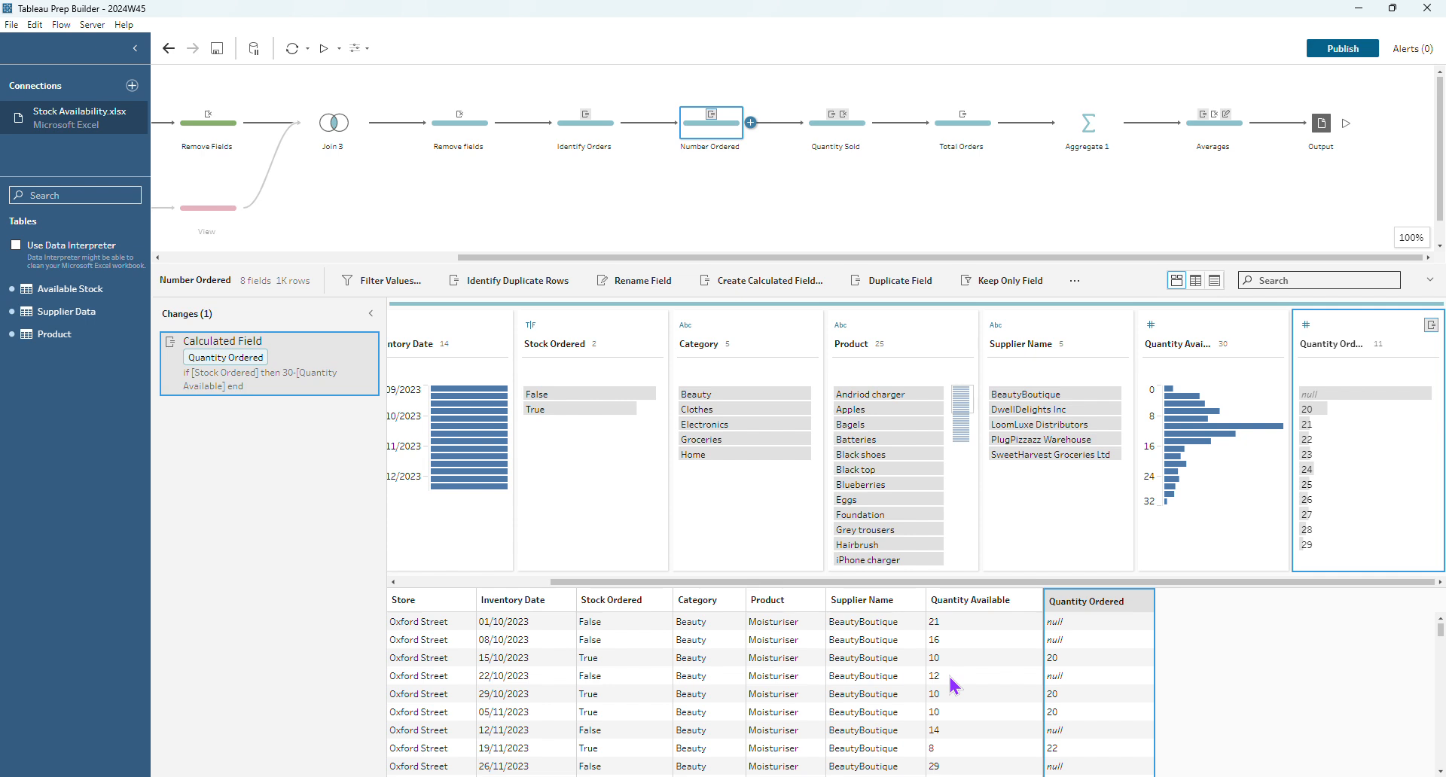
- On the Quantity Sold step, view the Previous Week Quantity Available lookup formula and close it
left_click(843, 138)
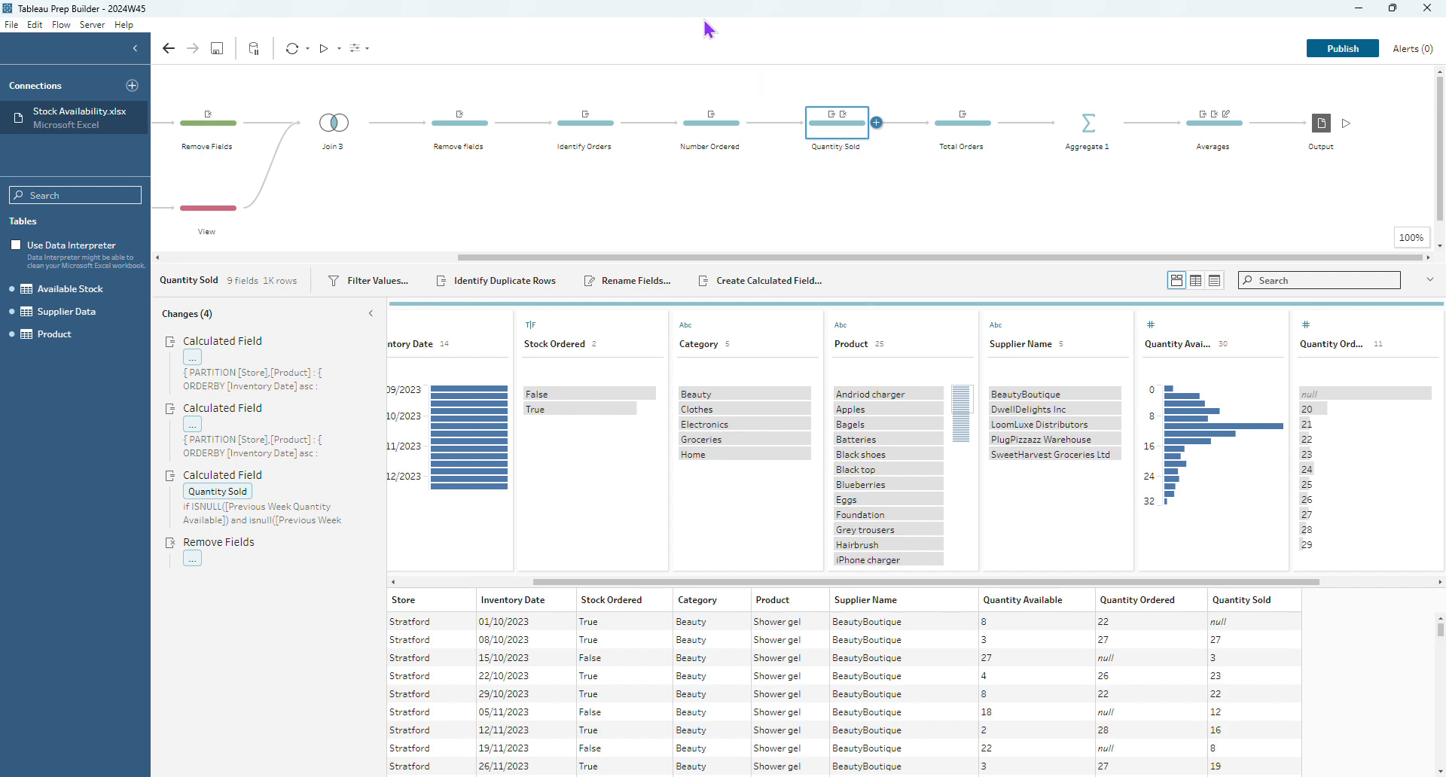
double_click(353, 354)
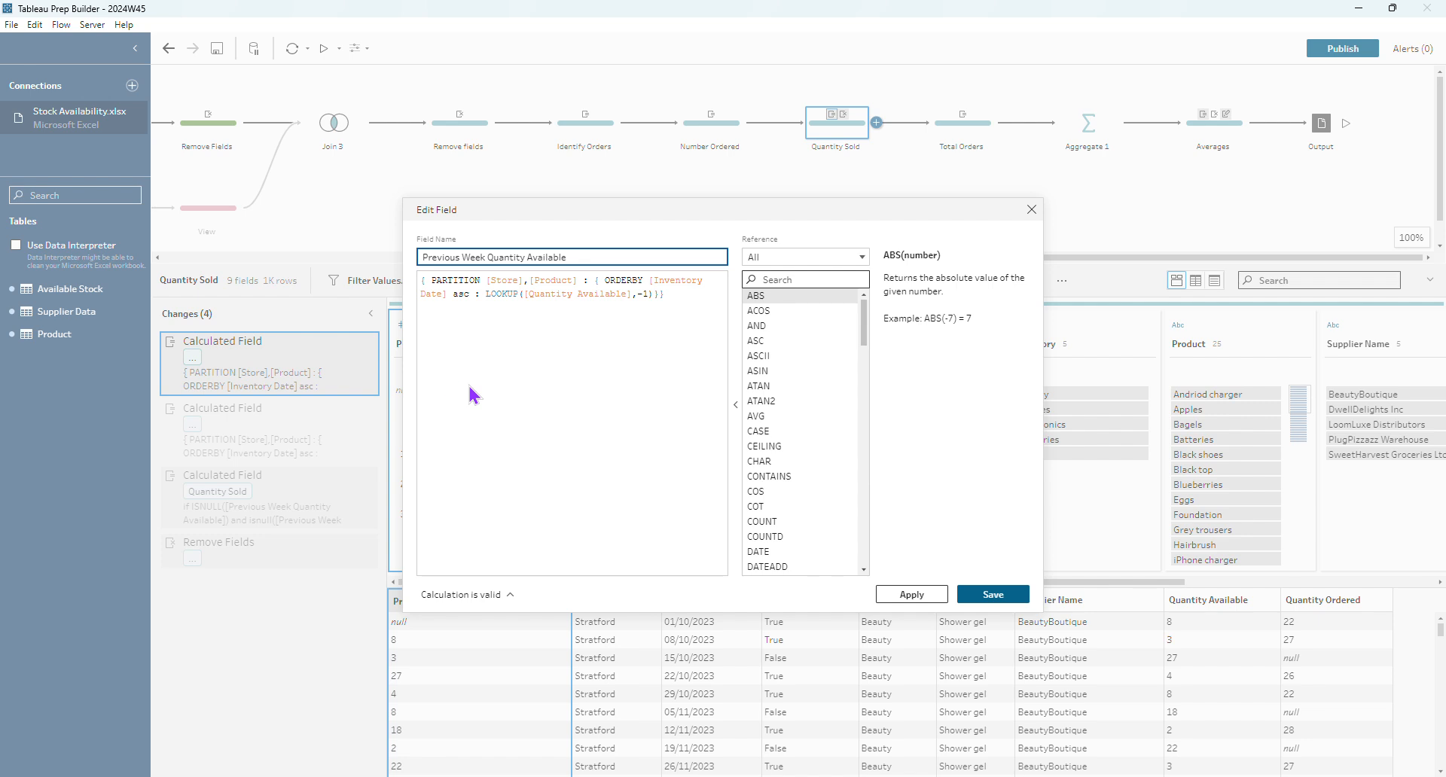
left_click(1030, 210)
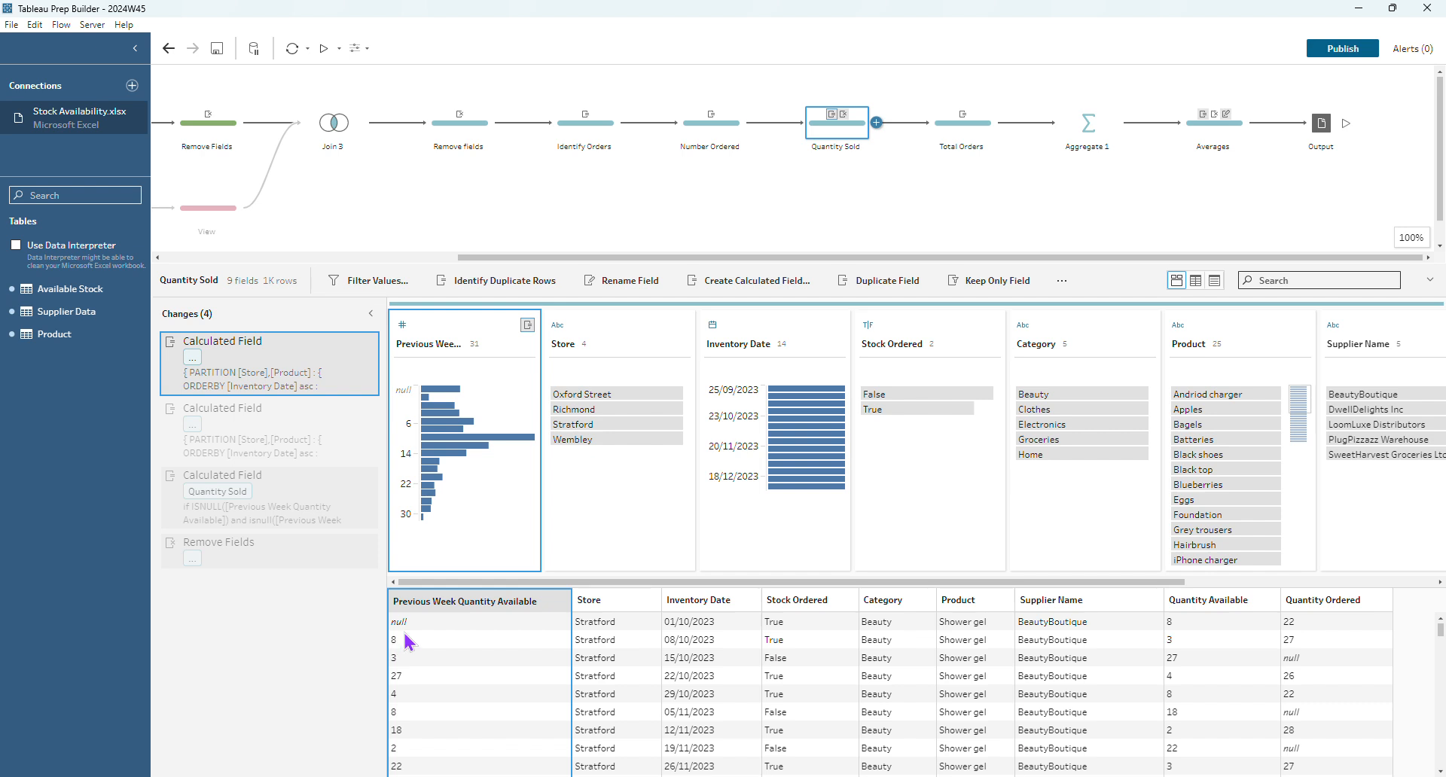
- Read the Previous Week Quantity Ordered and Quantity Sold formulas, including the NULL case, then close them
left_click(352, 409)
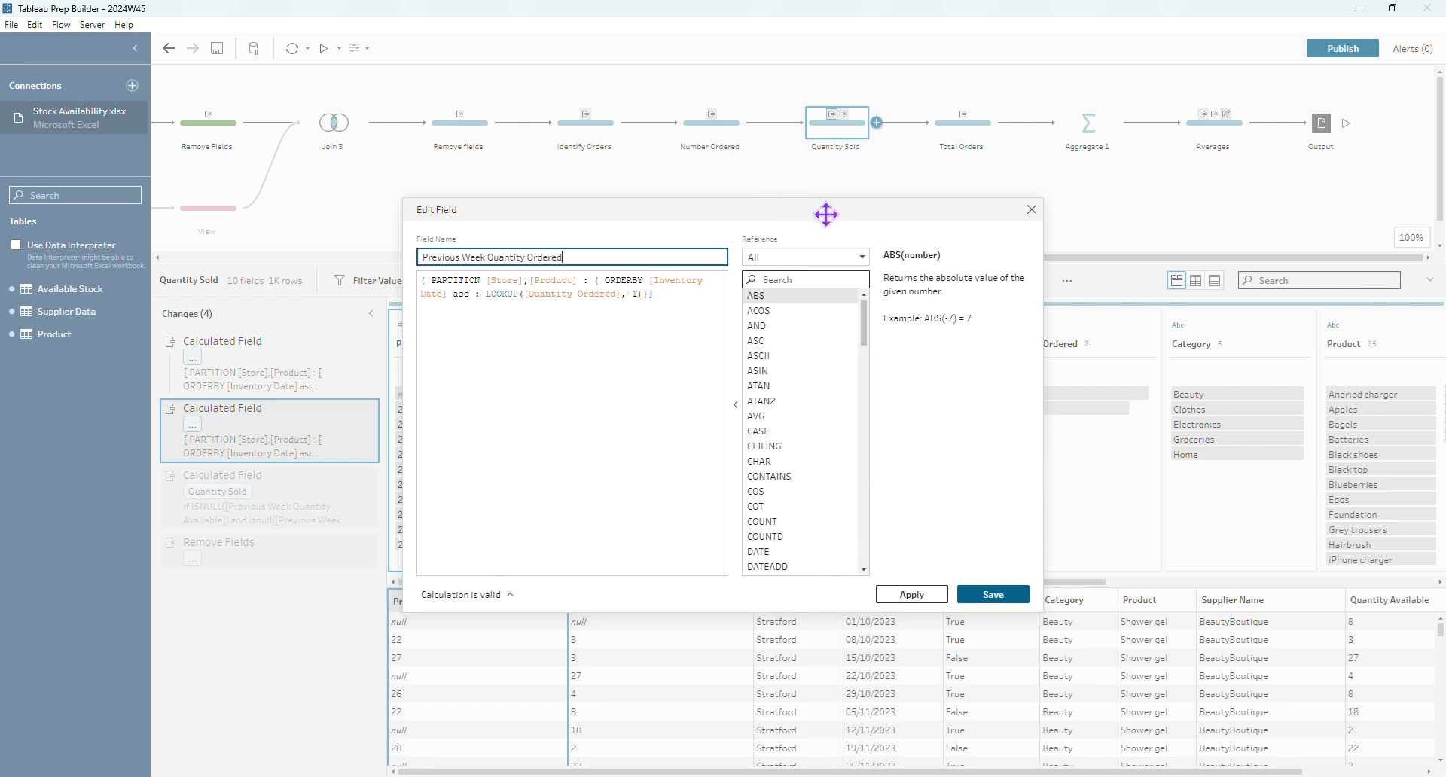
left_click(1031, 209)
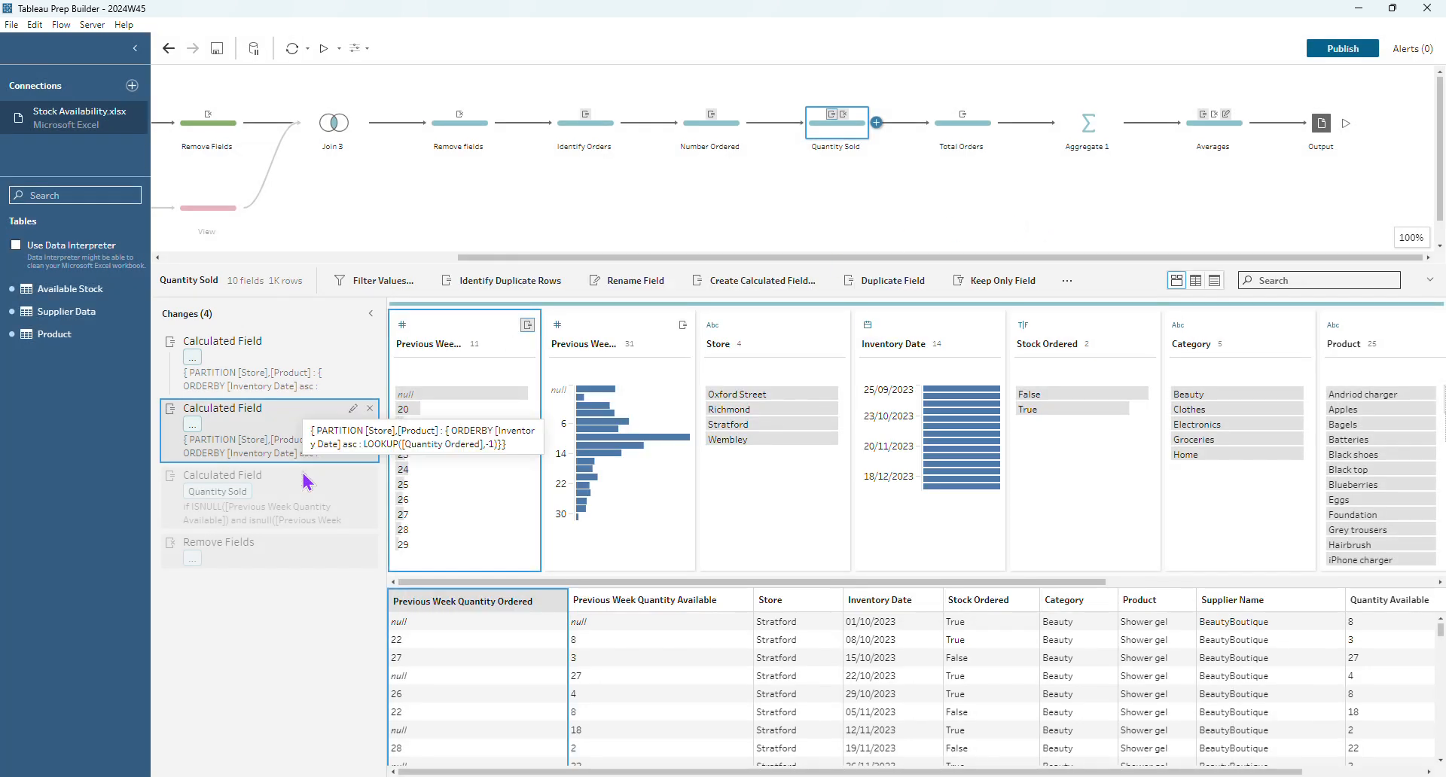
left_click(351, 477)
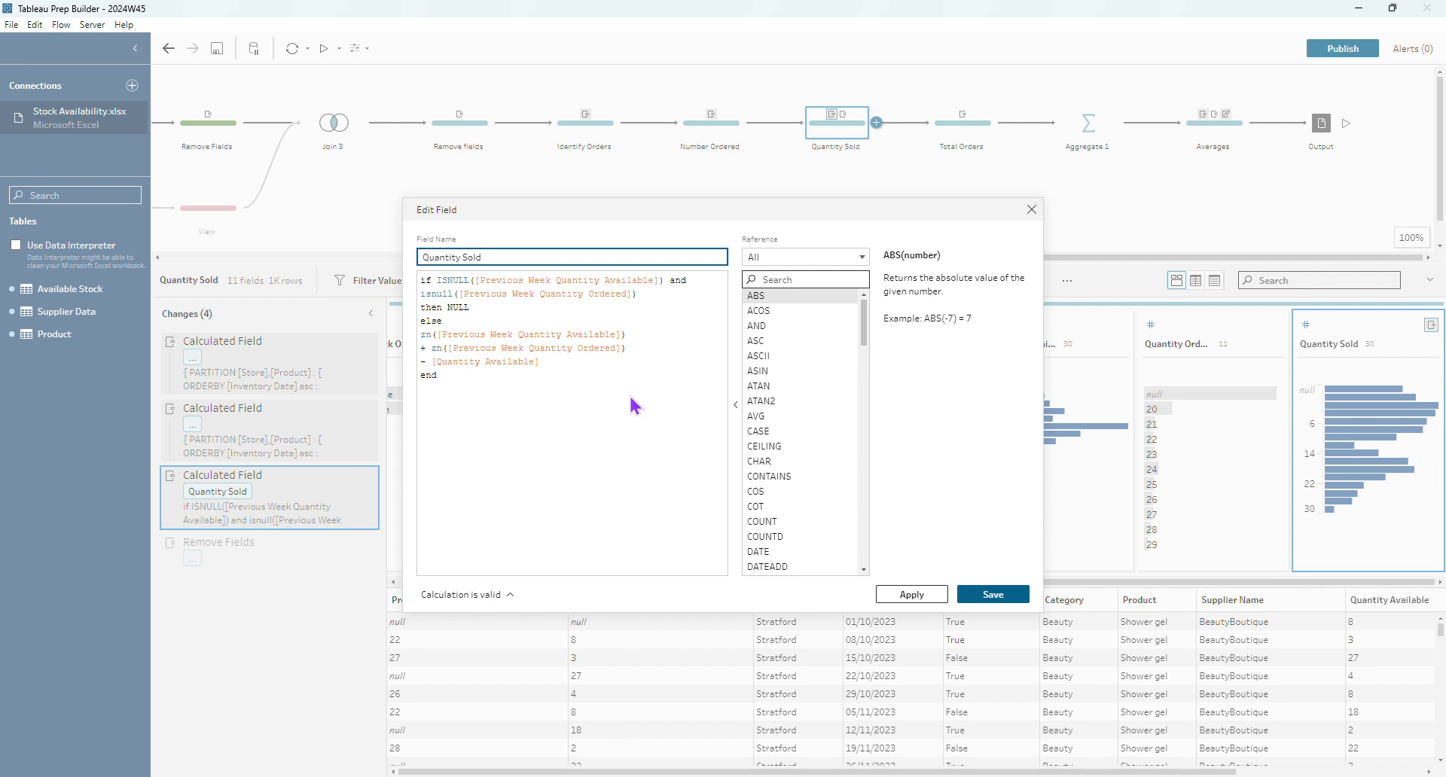
left_click_drag(540, 363, 414, 335)
left_click(445, 335)
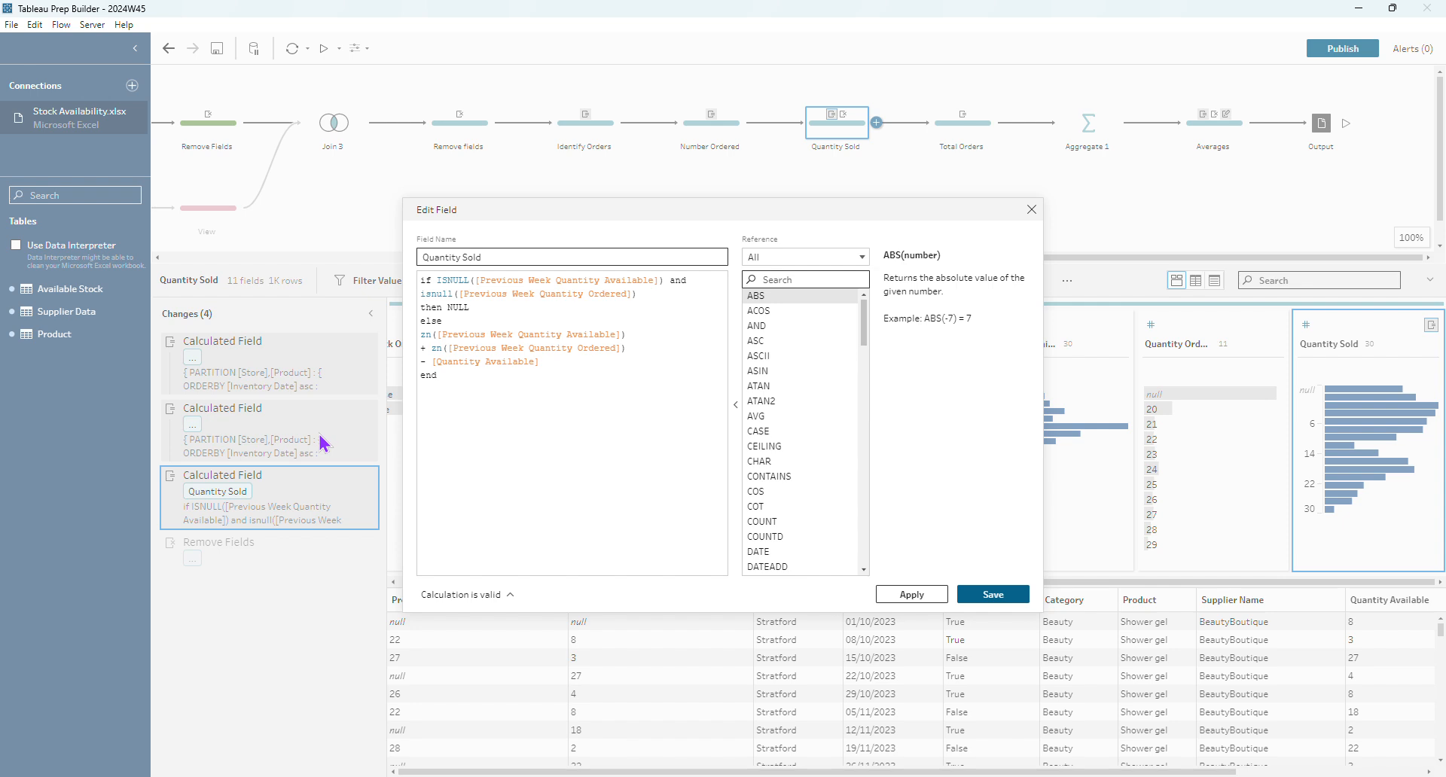
left_click(470, 348)
left_click_drag(515, 212, 690, 159)
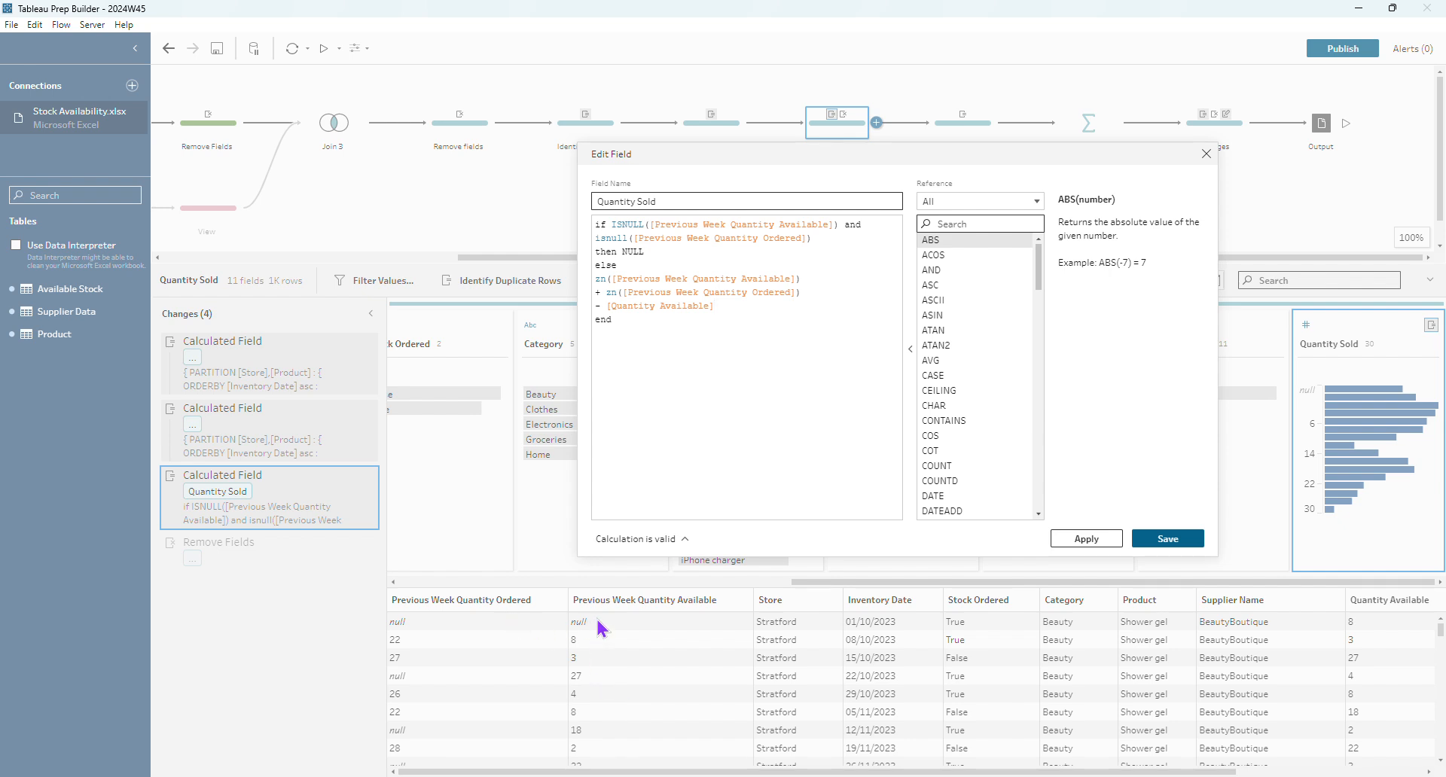
left_click_drag(645, 252, 623, 250)
left_click(662, 261)
left_click(1207, 153)
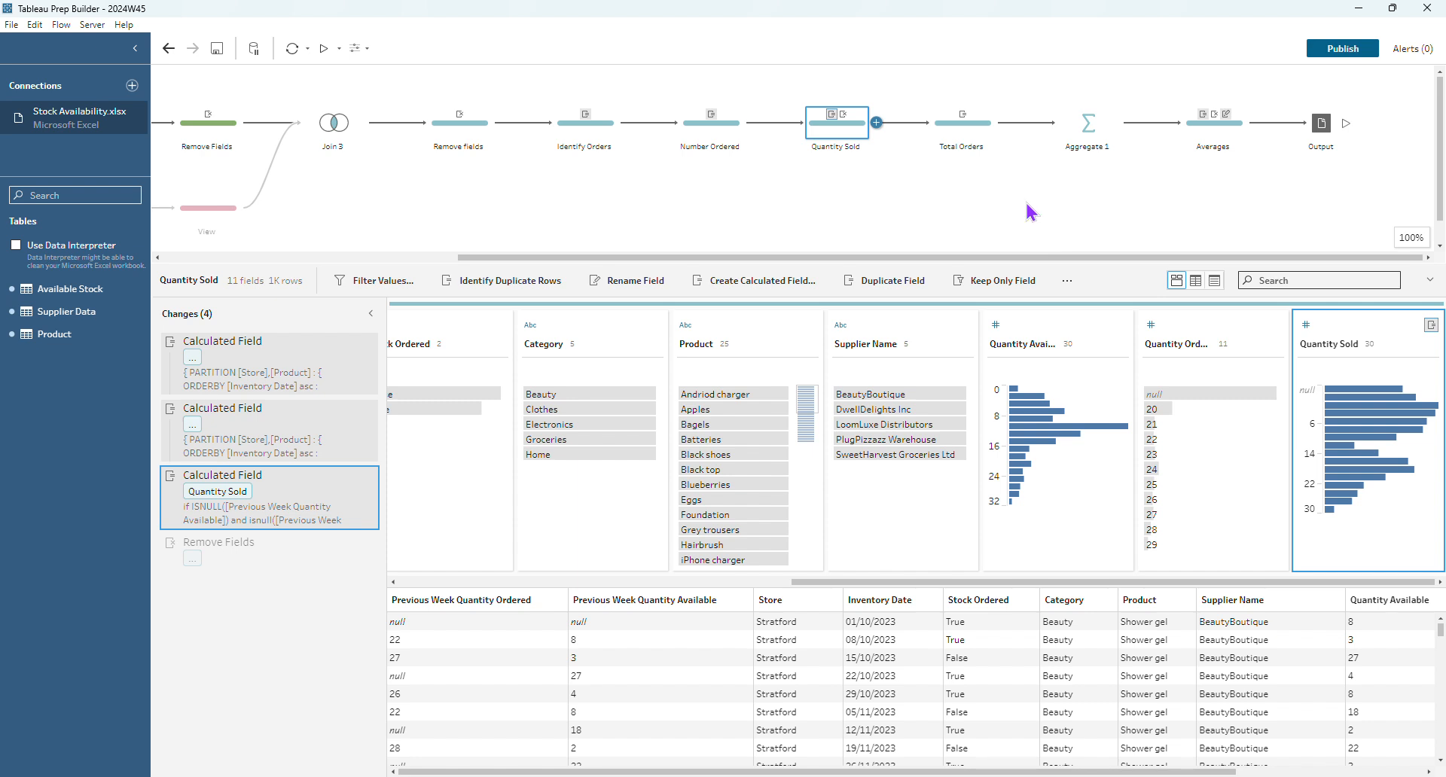
- View the Total Orders formula (1 when Stock Ordered, otherwise 0) and close it unchanged
left_click(975, 139)
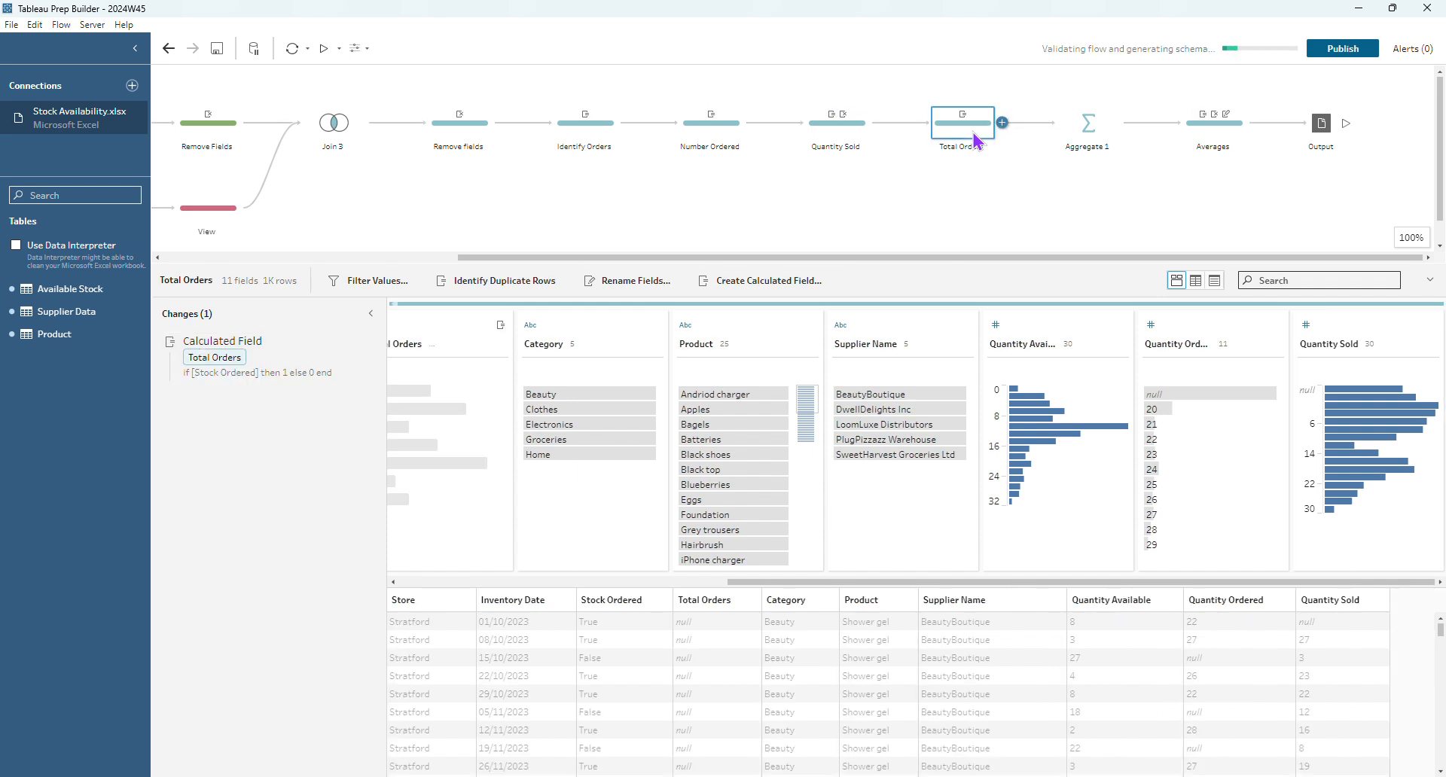
left_click(351, 343)
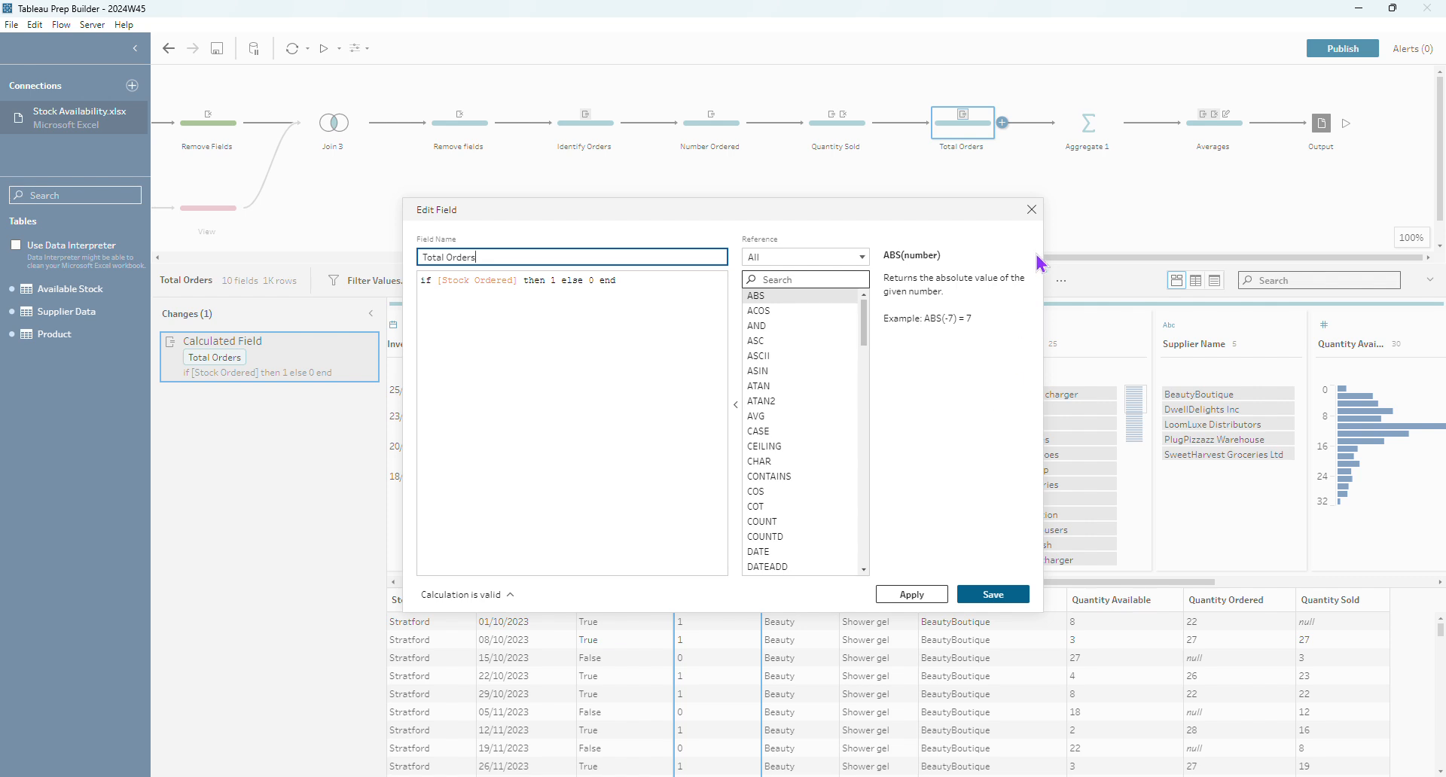
left_click(1031, 210)
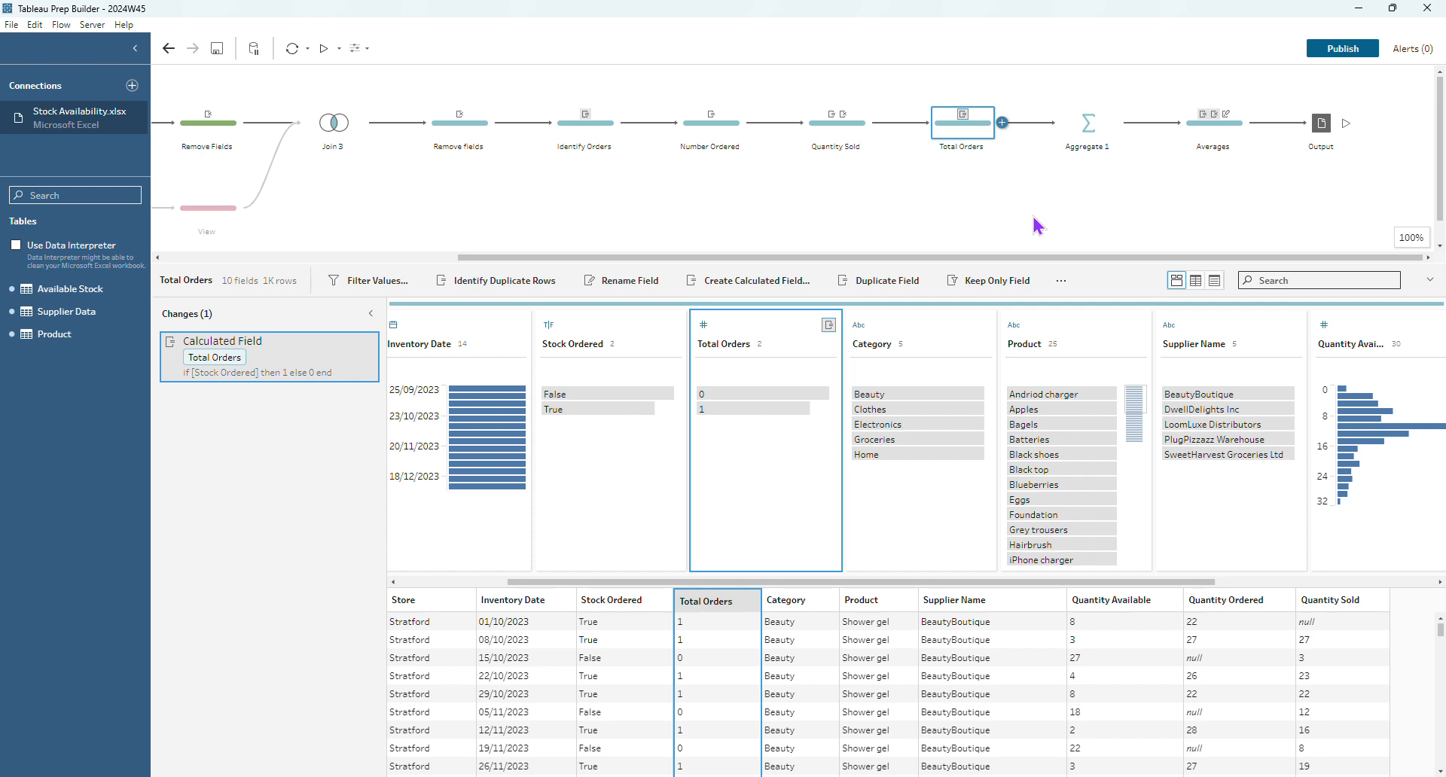
- Select Aggregate 1 to review its Store, Category, Product grouping and summed Total Orders and Quantity Sold
left_click(1098, 128)
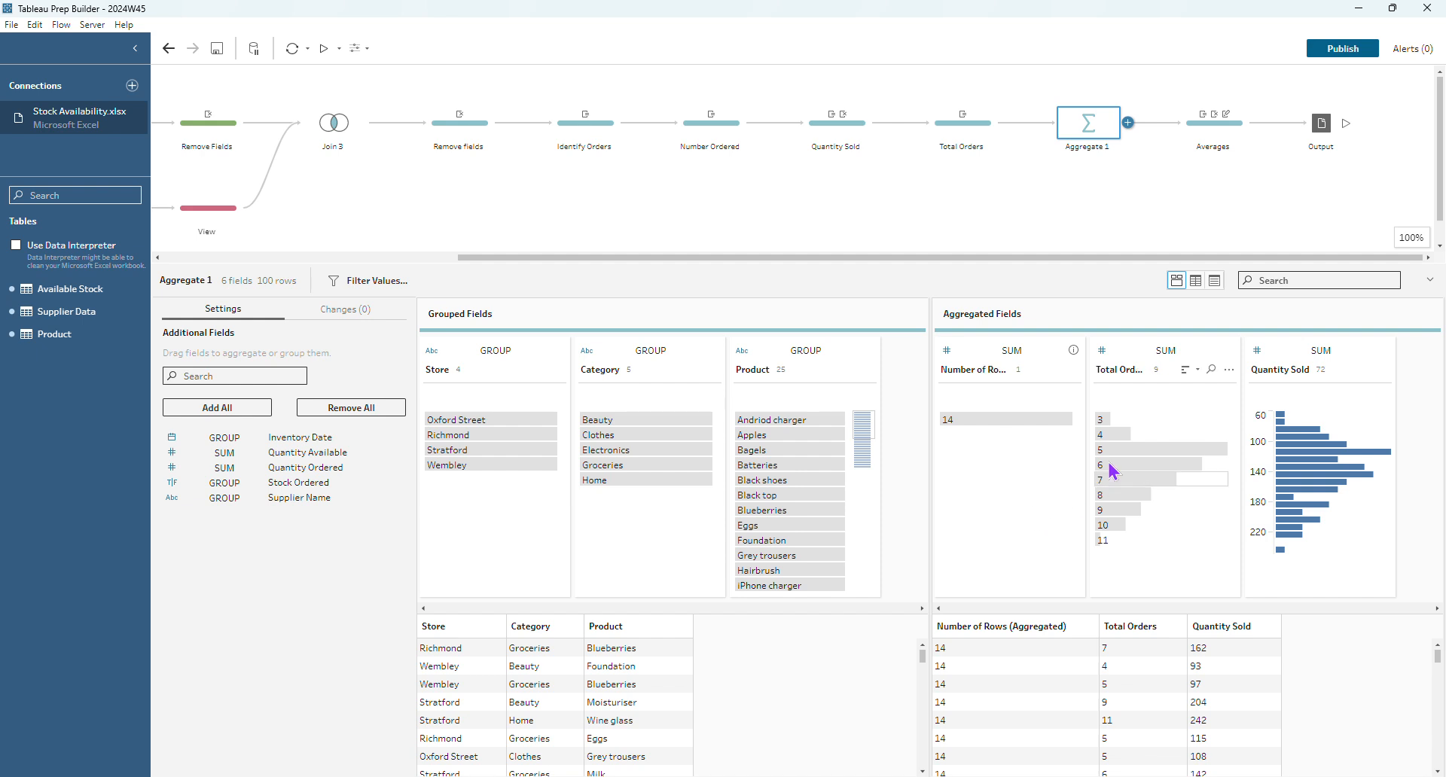
mouse_move(1119, 425)
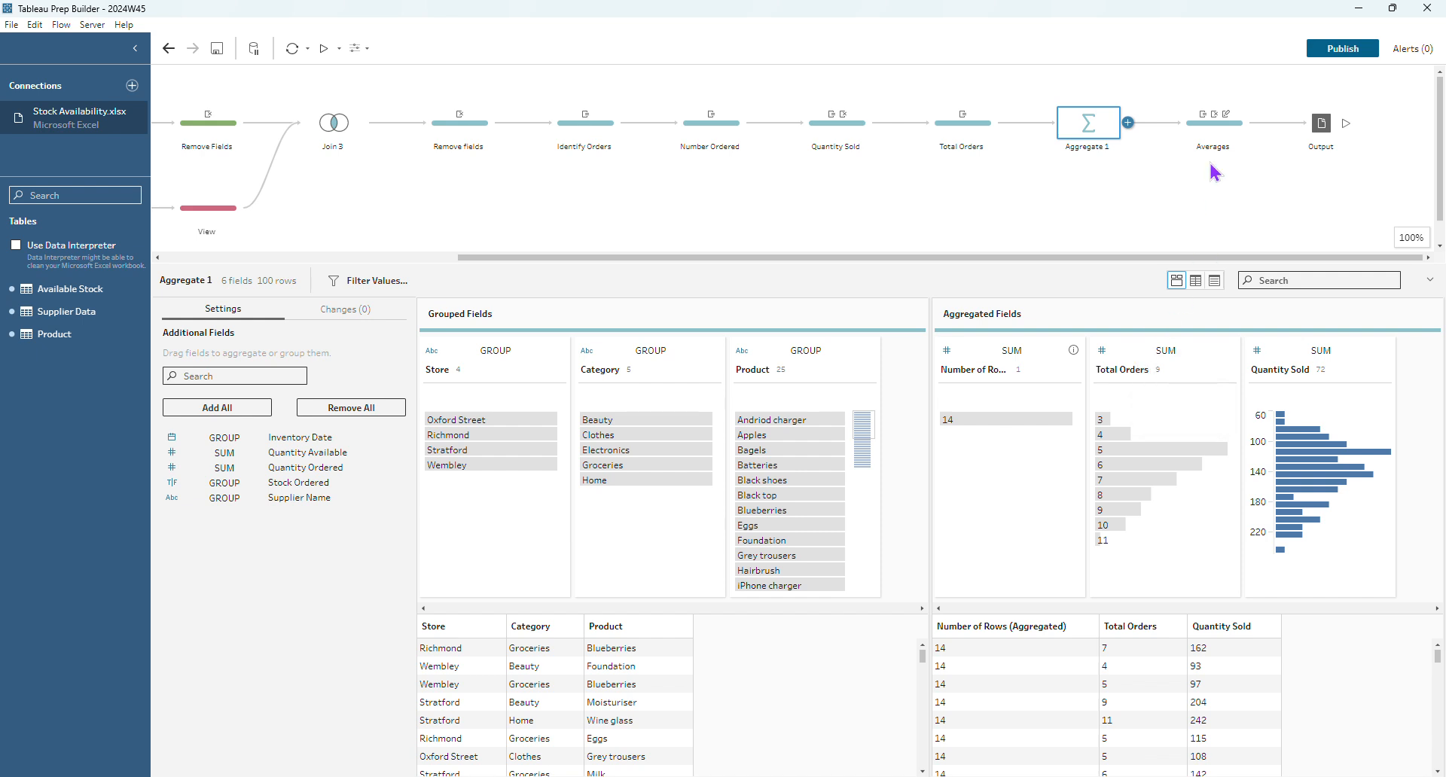
- Review the Avg Quantity Sold per Week and Avg Order Frequency formulas, then preview the final Averages changes
left_click(1209, 140)
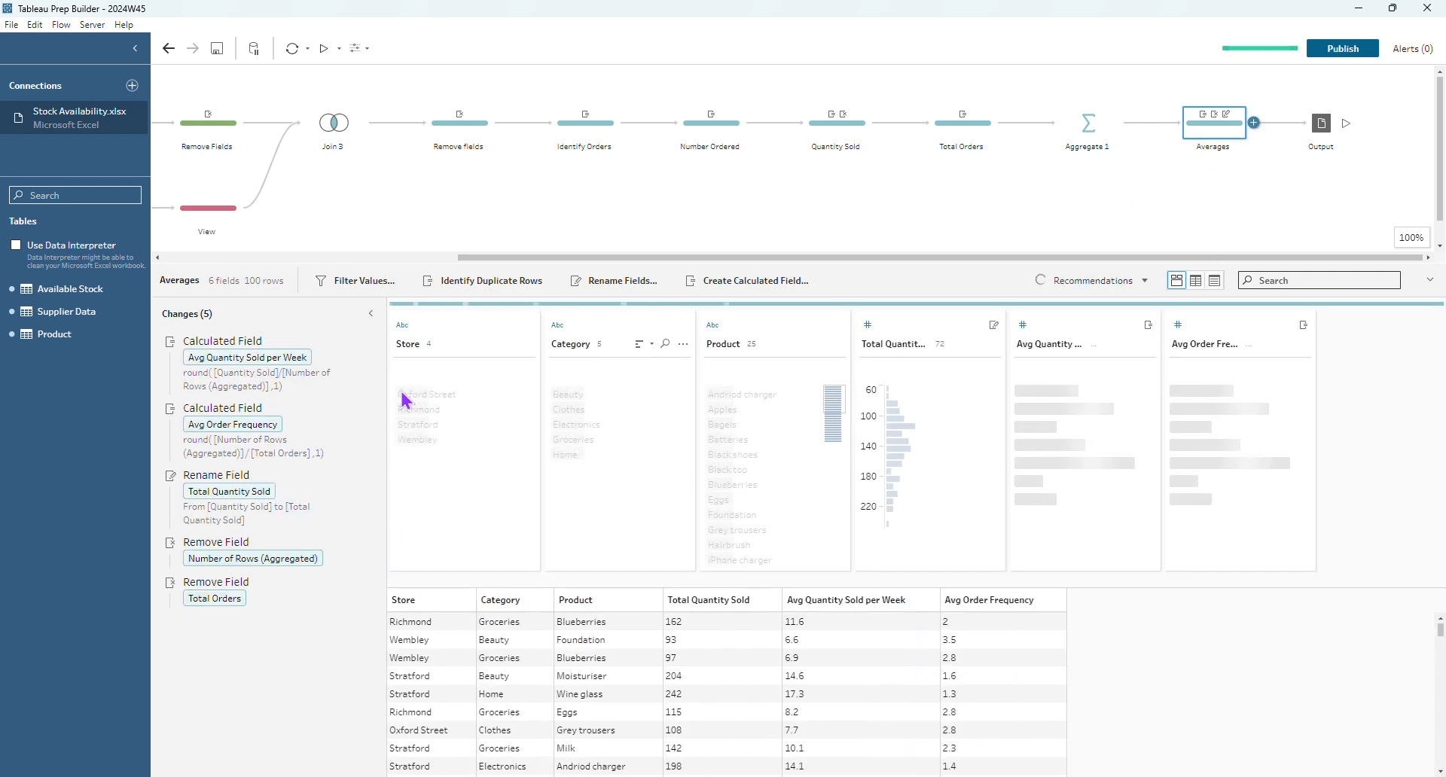
double_click(351, 351)
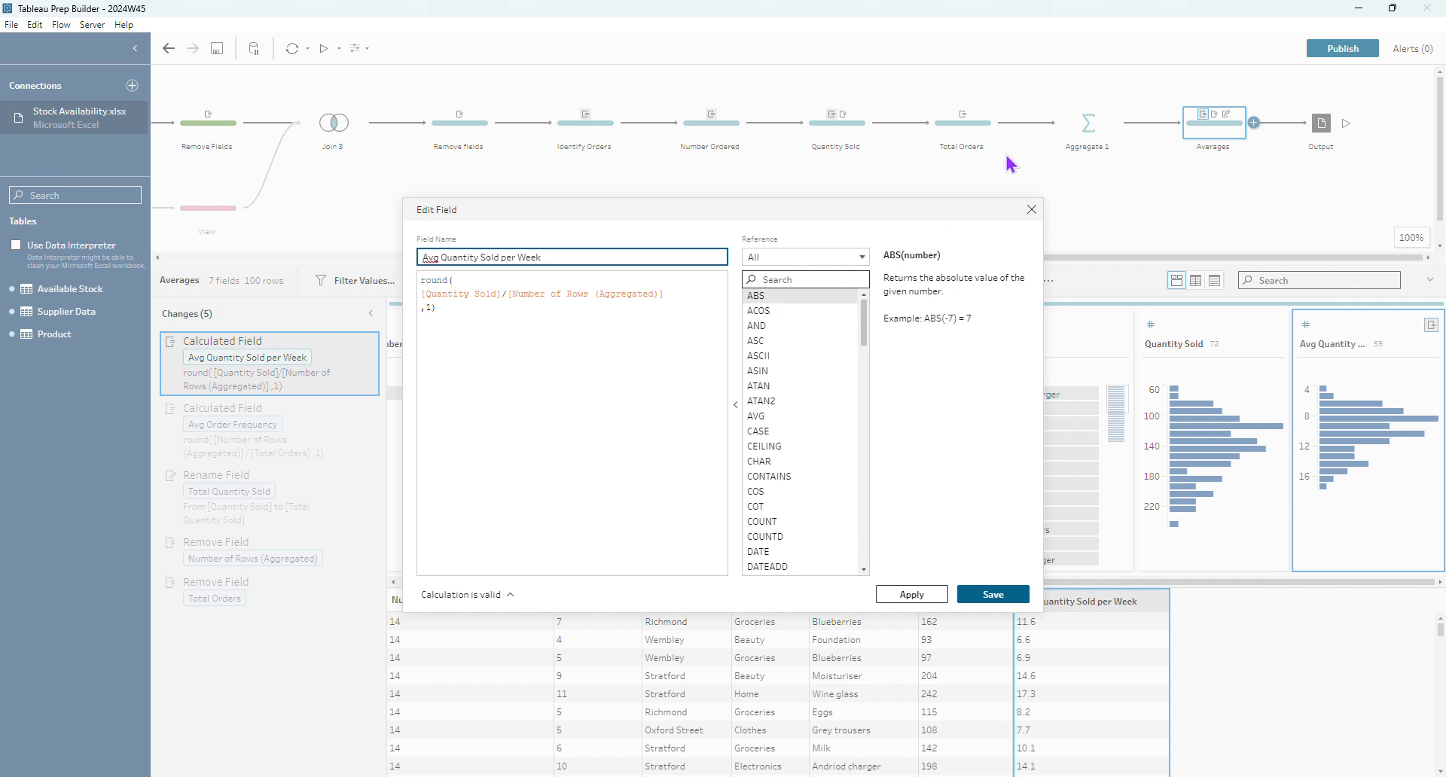
left_click(1031, 209)
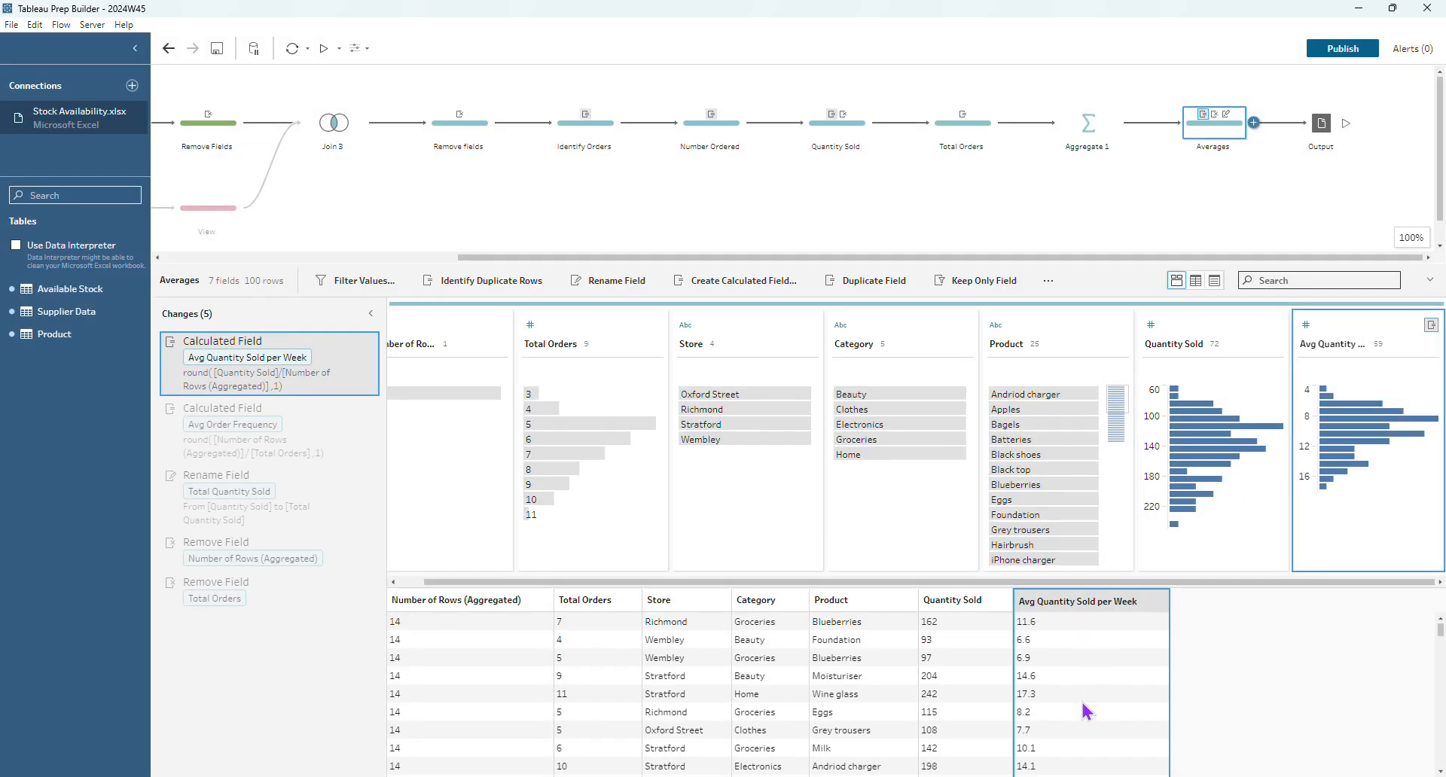
left_click(351, 411)
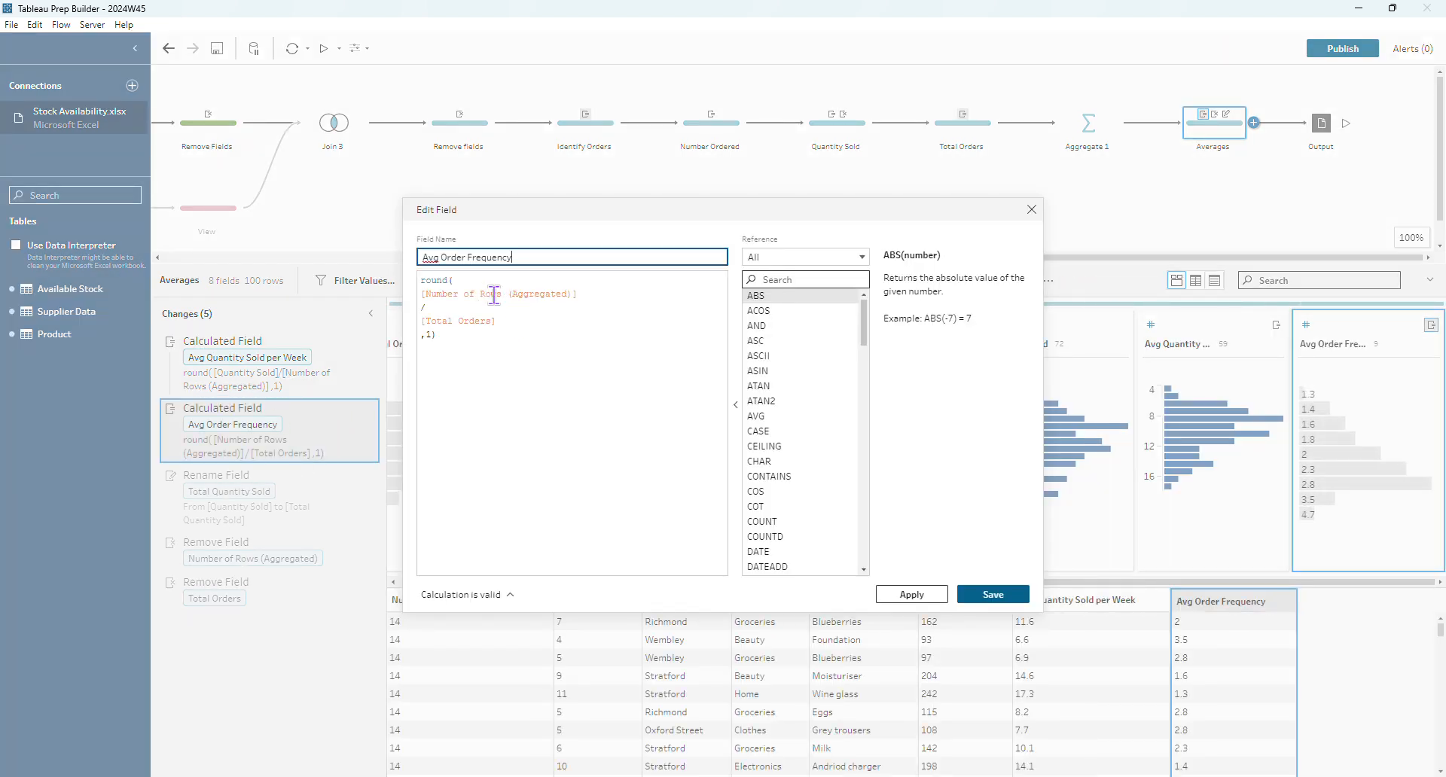
left_click(1031, 212)
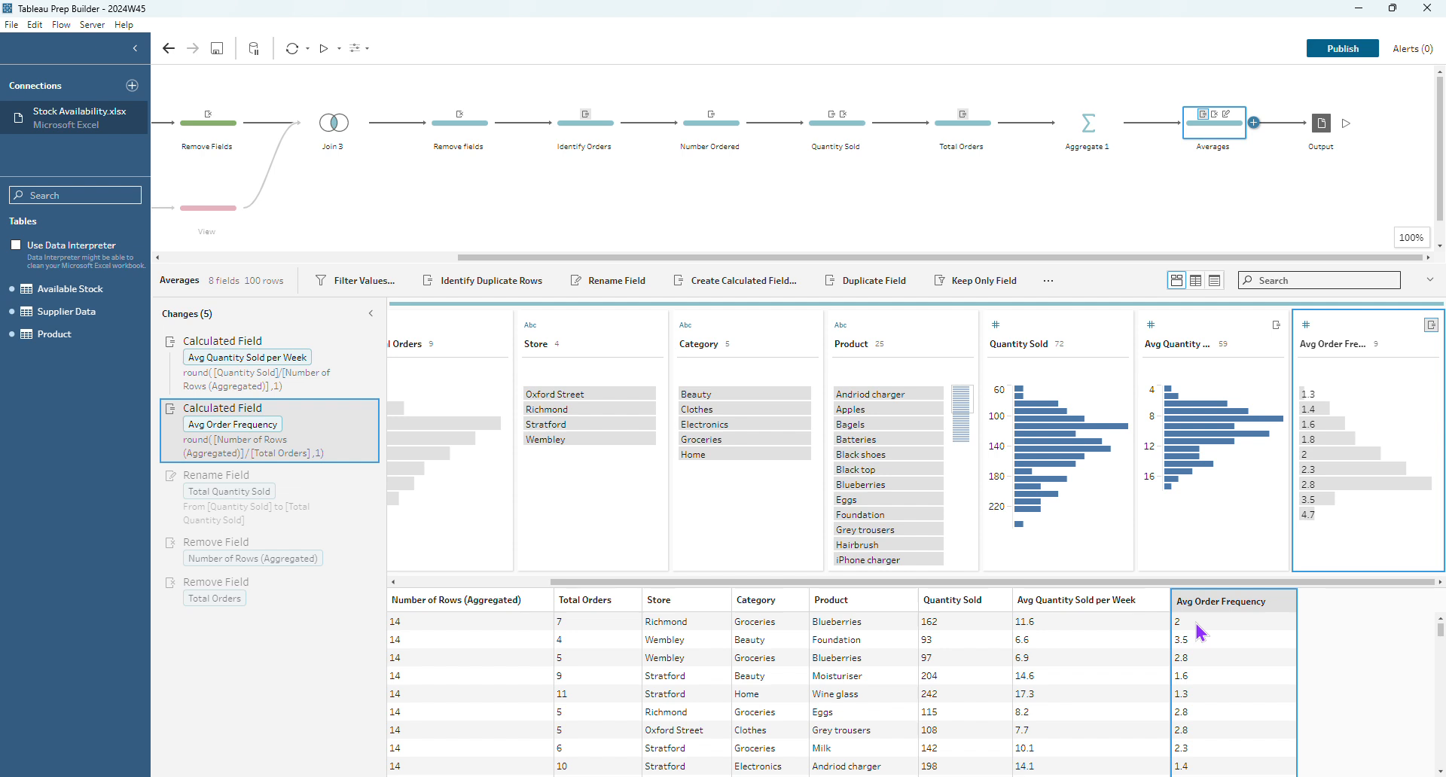
left_click(348, 506)
left_click(291, 599)
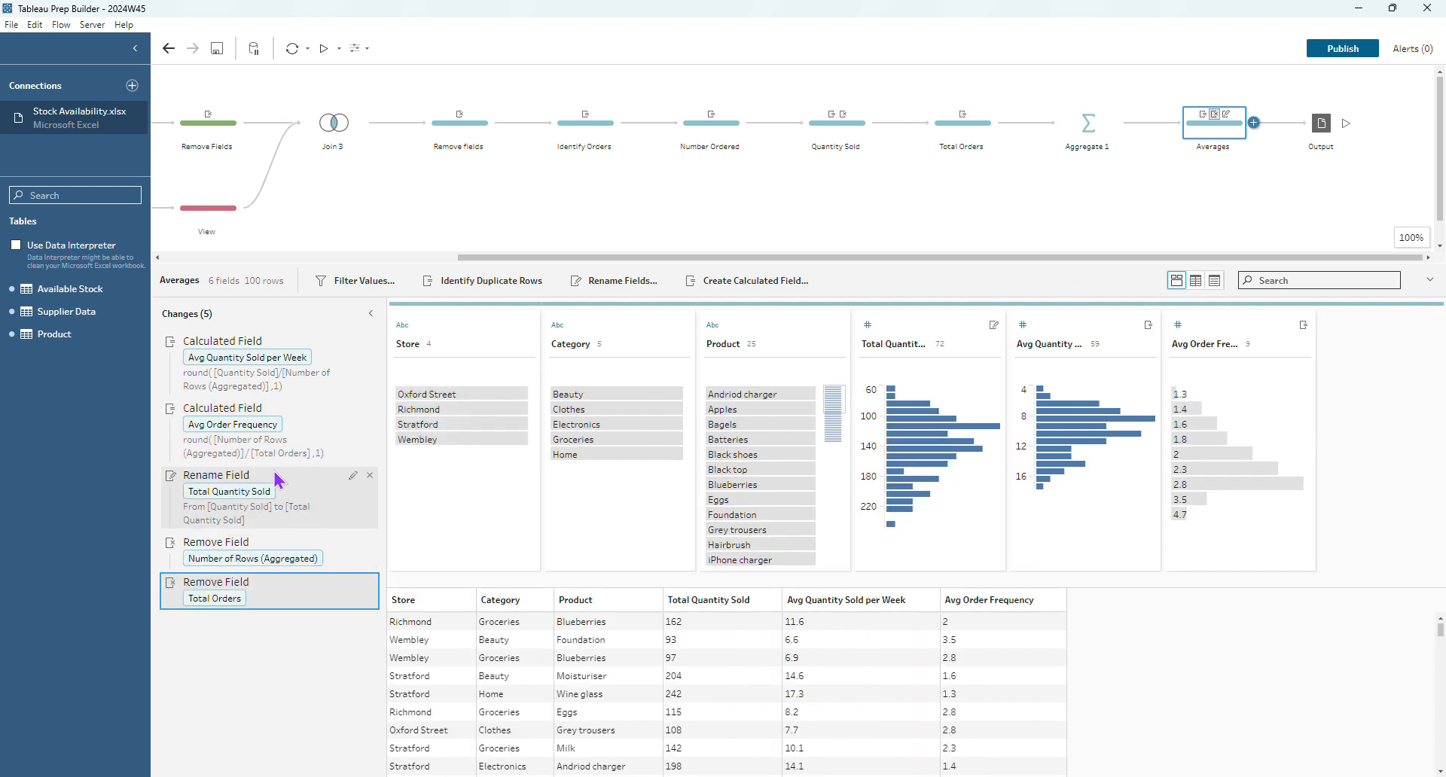
- Preview data at Avg Quantity Sold per Week, then show the Output writing Stock Analysis.csv
left_click(272, 397)
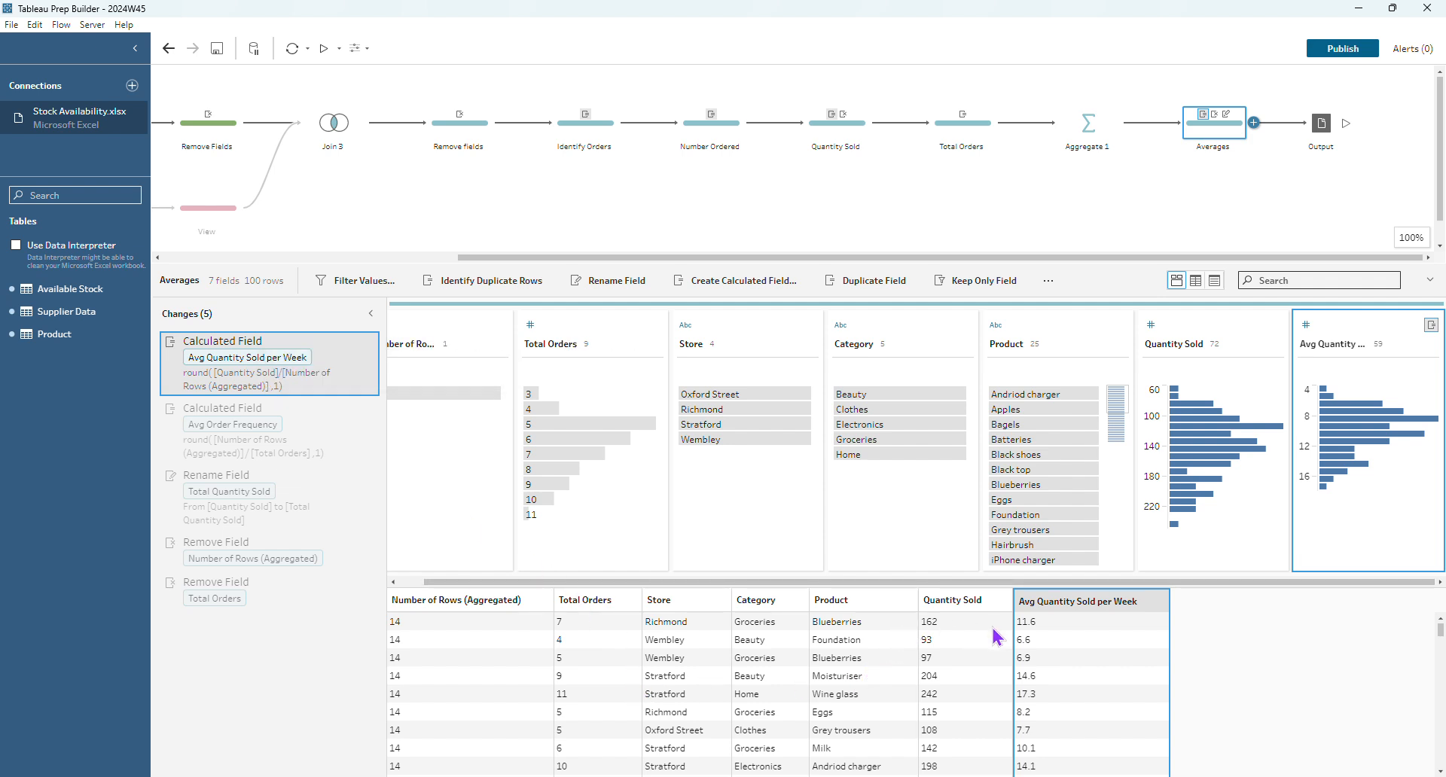
left_click(952, 752)
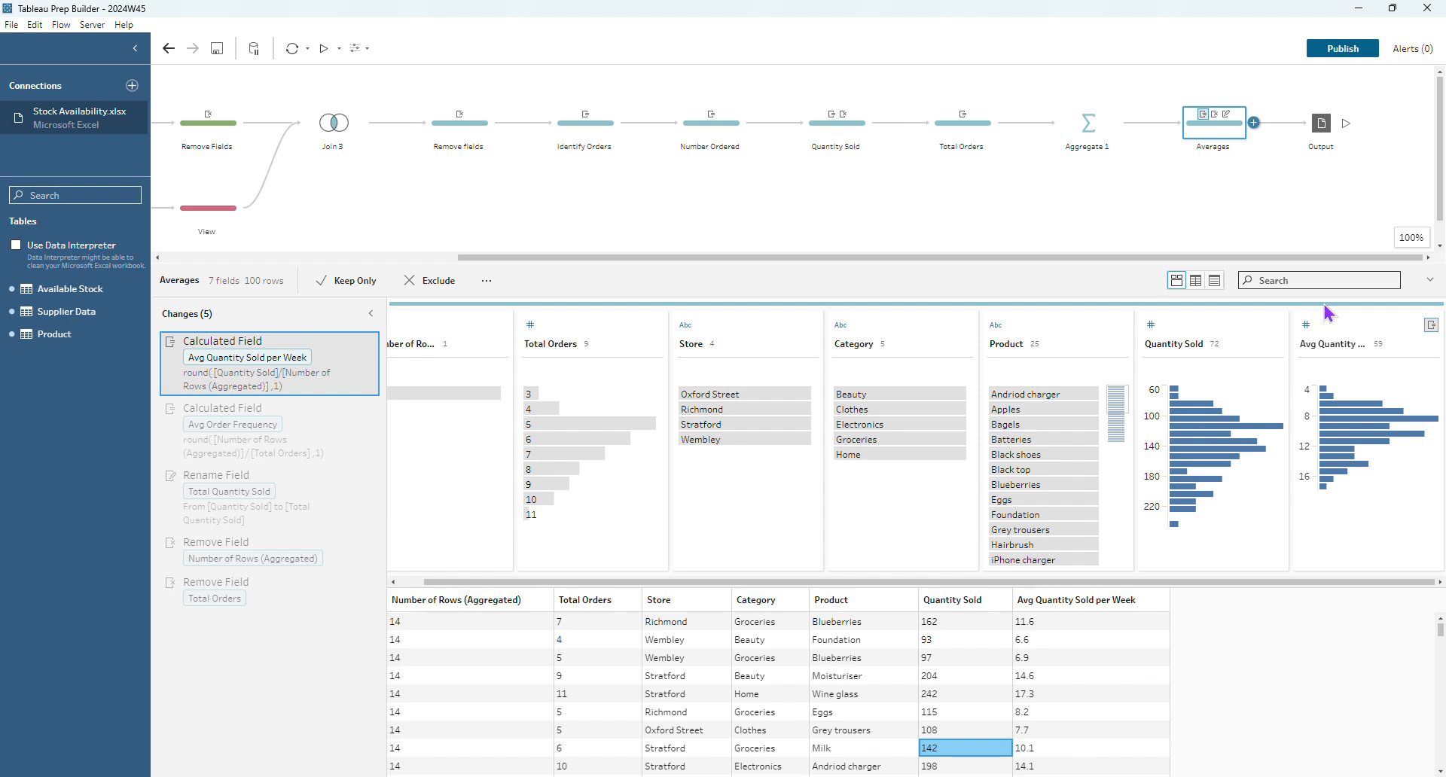
left_click(1329, 138)
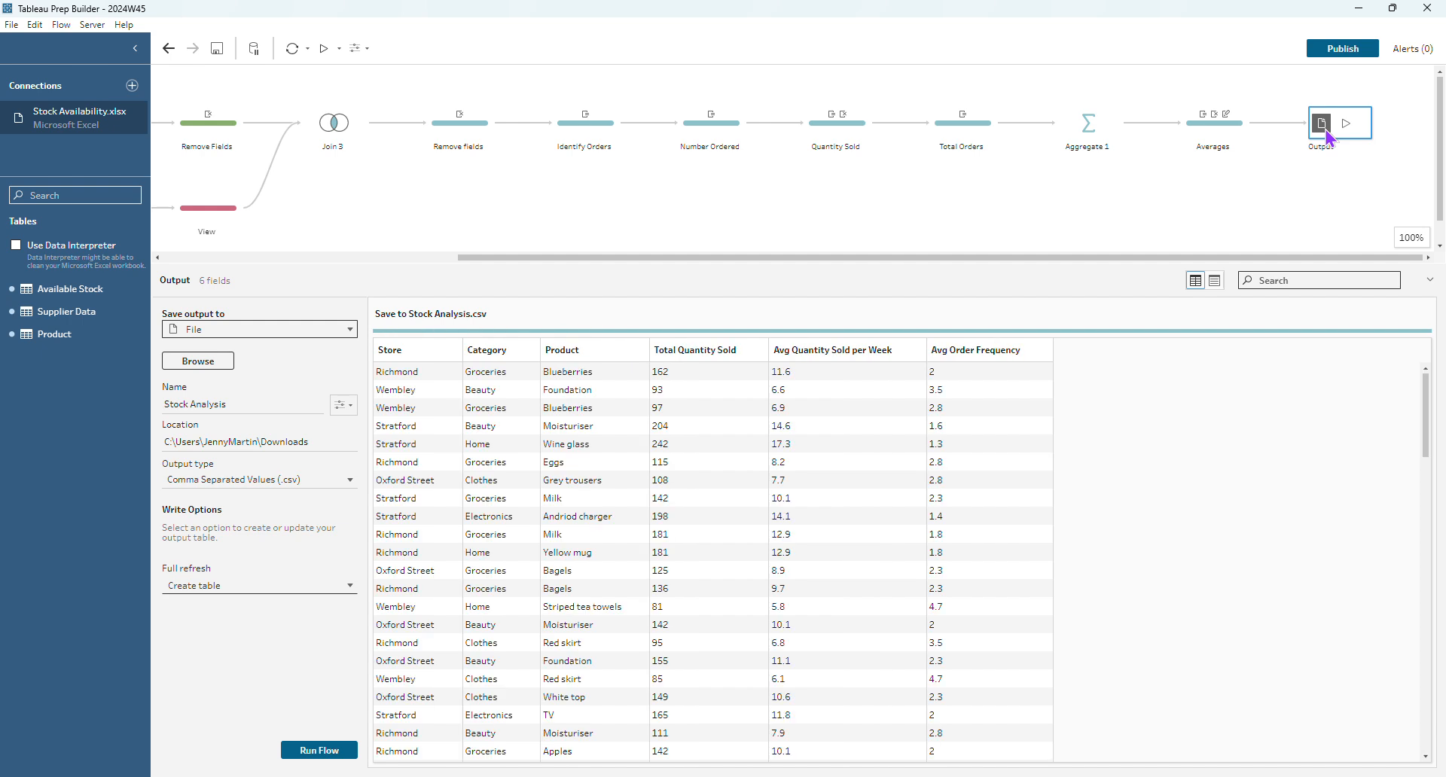